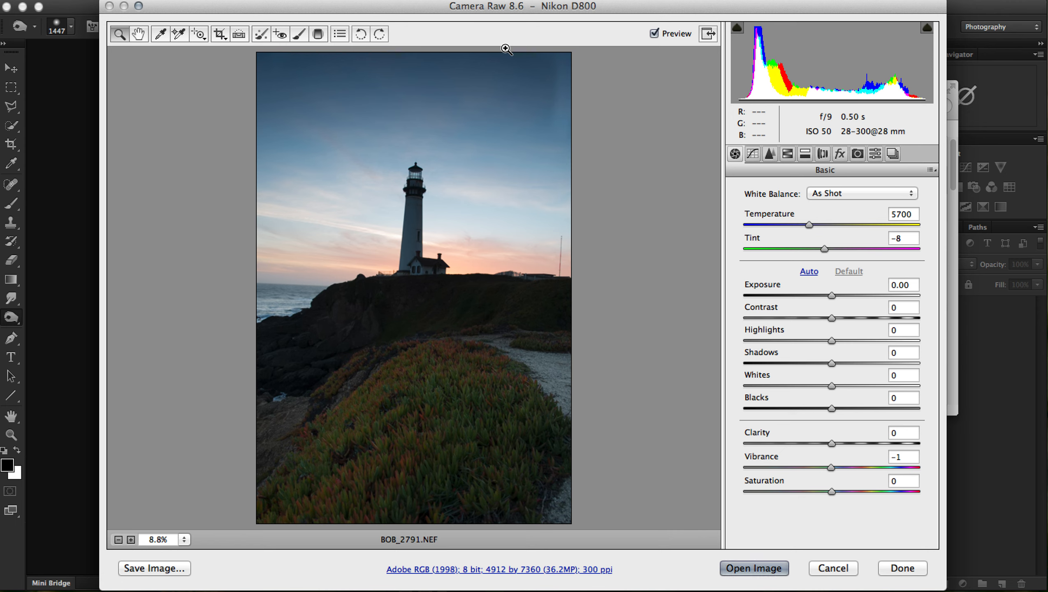
- Switch to the web browser, examine the Sensitivity & Dynamic Range section of the cameras-versus-human-eye article, and return to Camera Raw
click(380, 589)
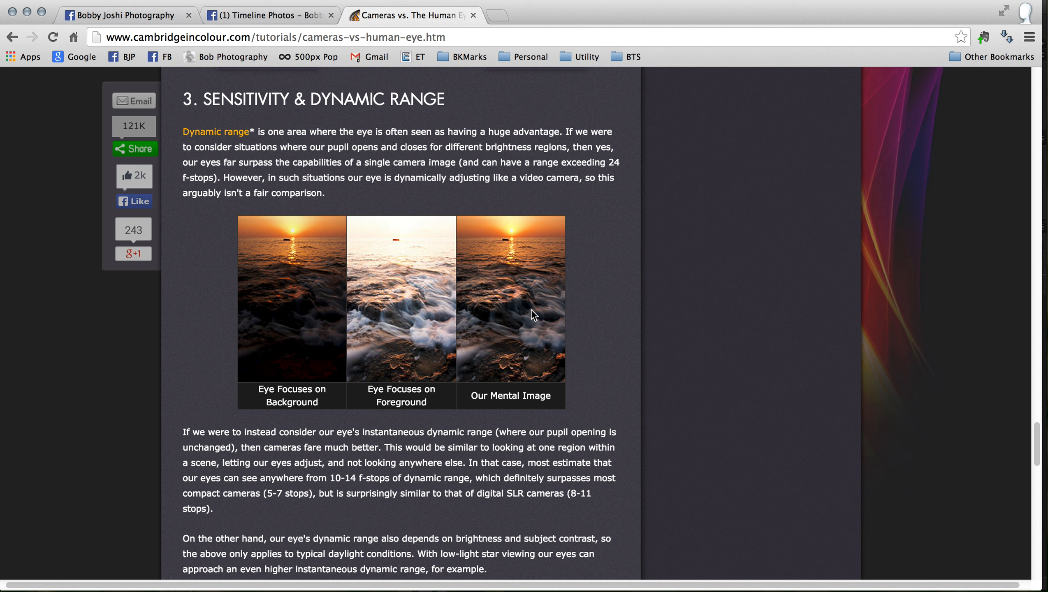
click(584, 588)
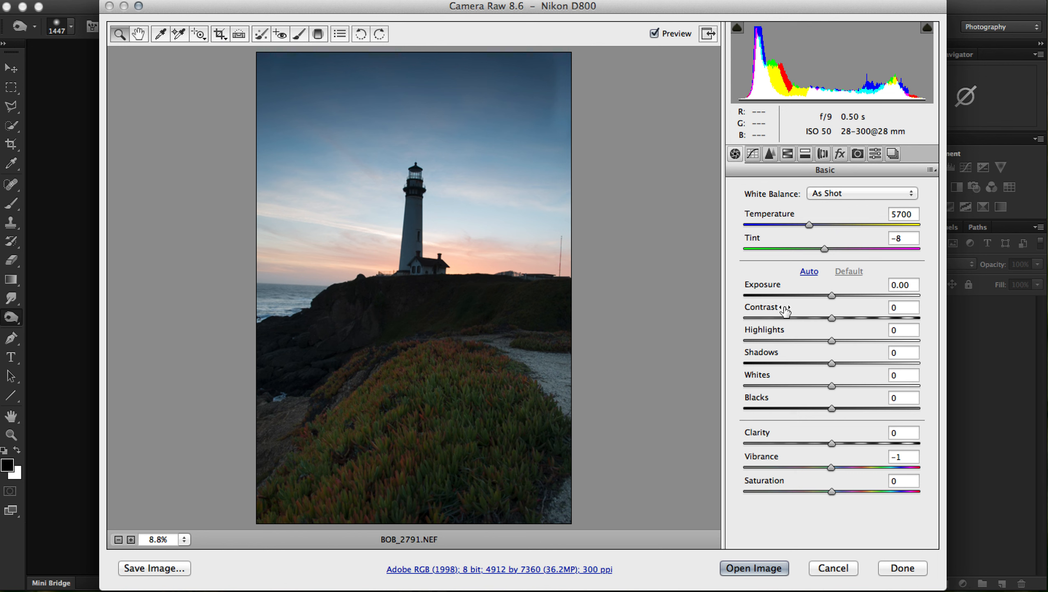
- Try balancing the raw photo's tones with Highlights at -33, Shadows at +84 and Contrast at +20
click(803, 340)
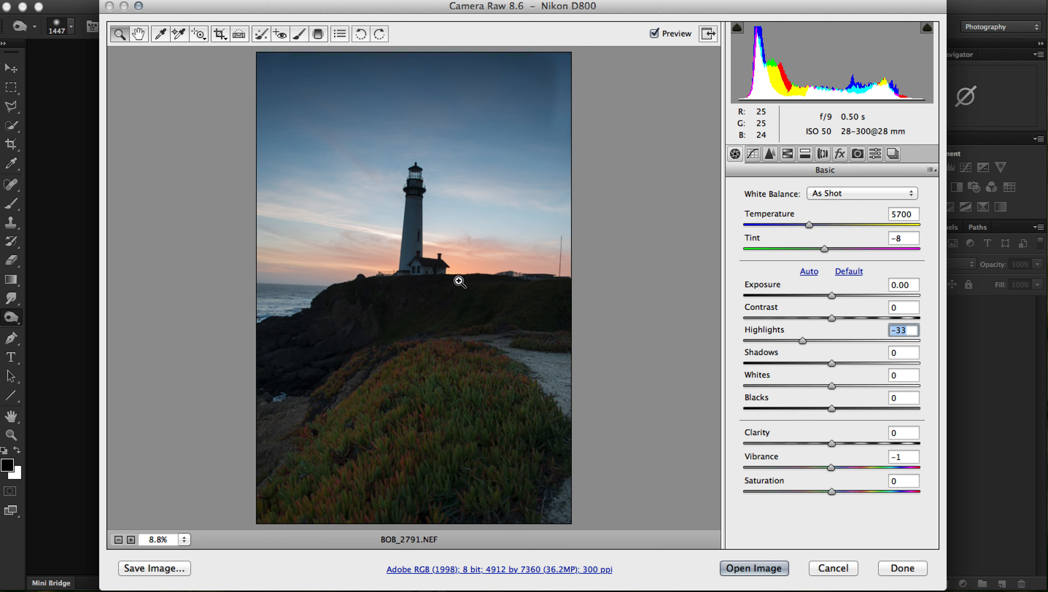
click(874, 364)
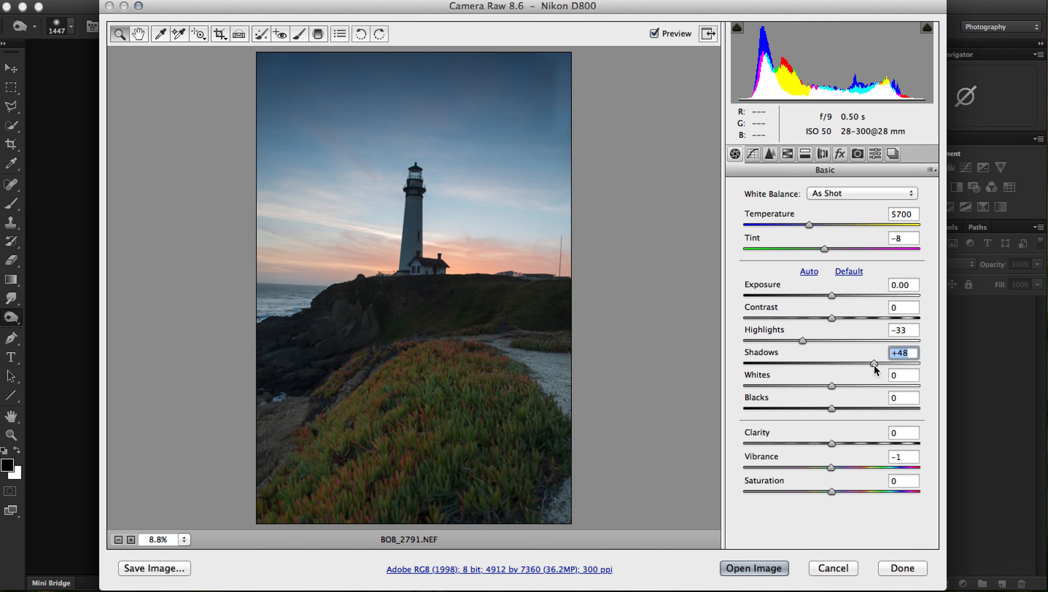
click(905, 363)
click(848, 318)
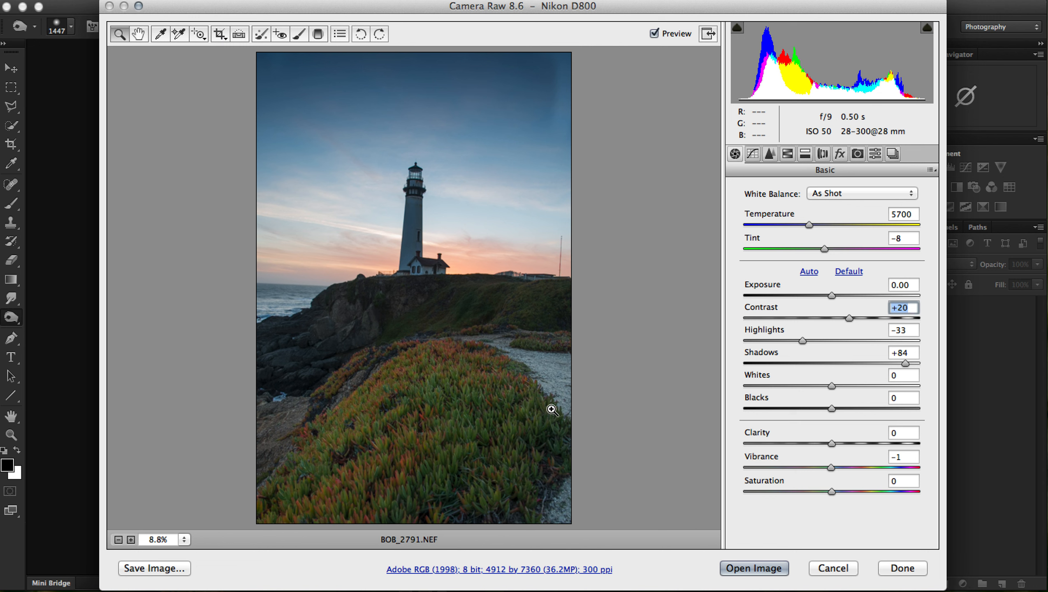
- Set the raw photo's Vibrance to -4 and restore the default tone settings
click(840, 467)
click(828, 467)
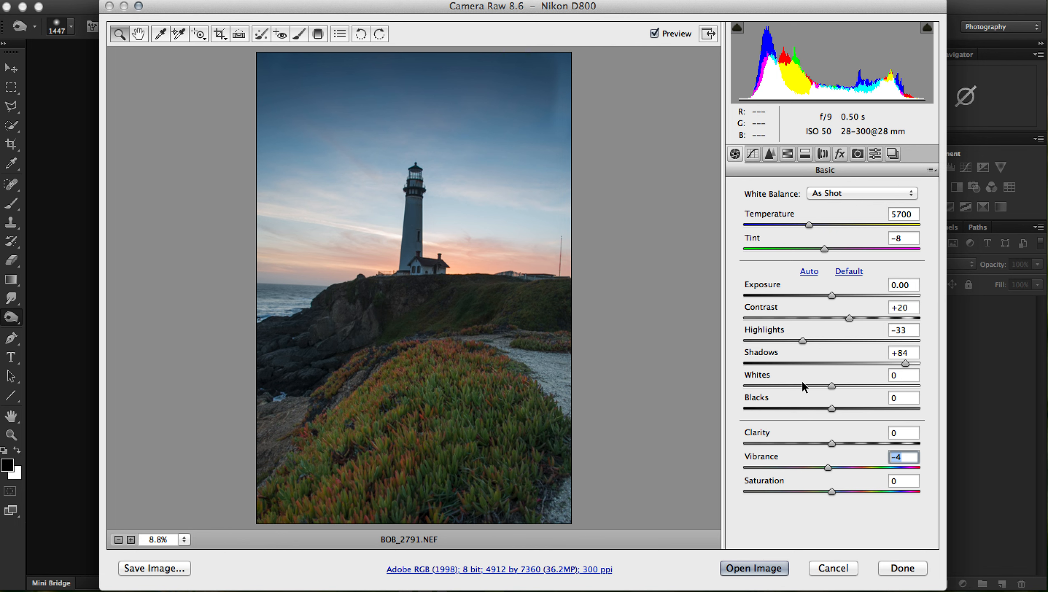
click(848, 271)
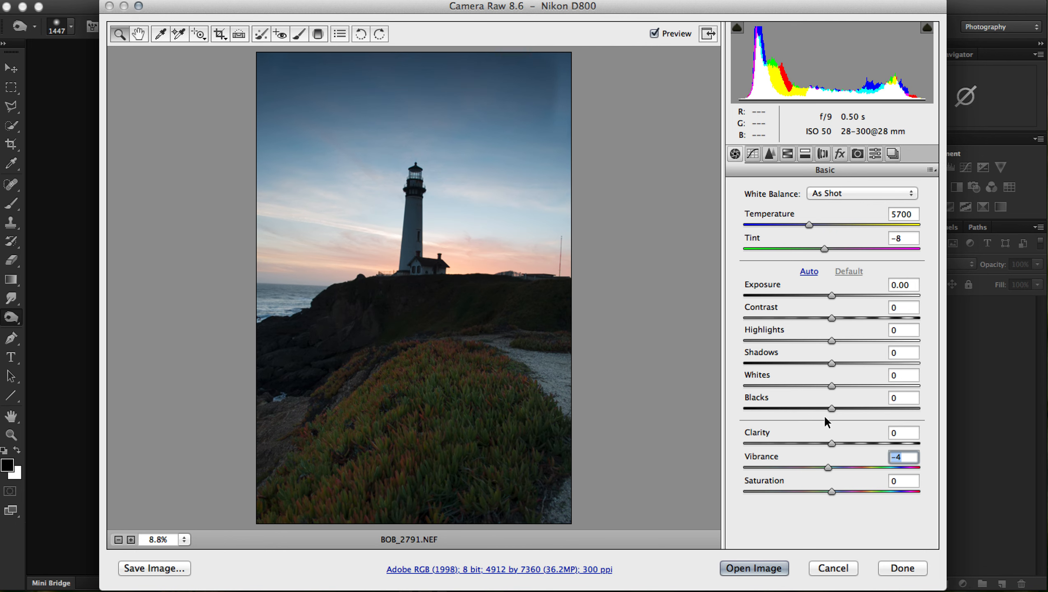
- Open the raw photo in Photoshop, fitted to the window, and duplicate its Background layer
click(756, 567)
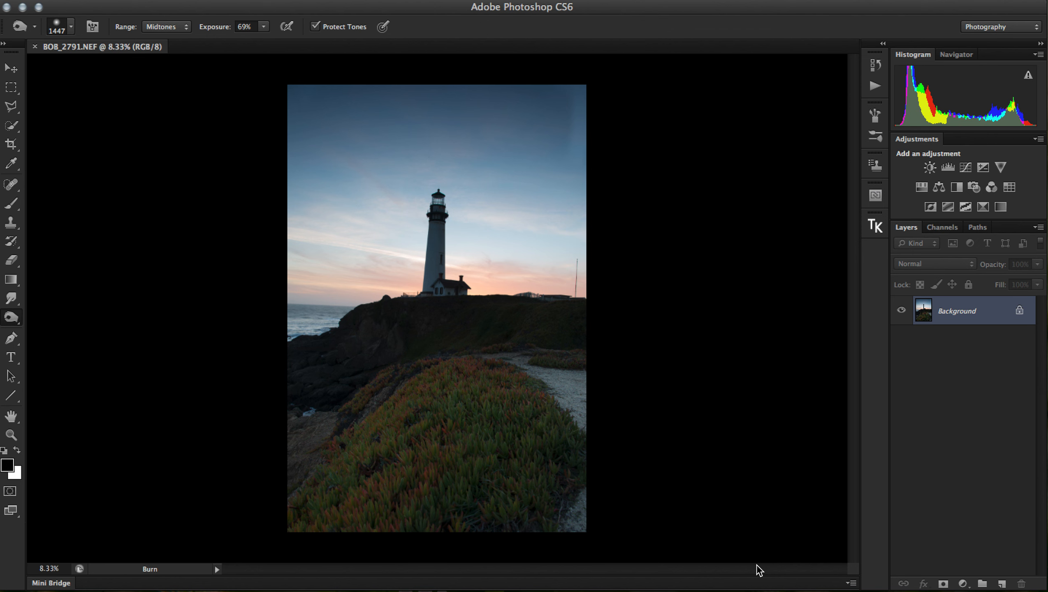
key(super+o)
key(Escape)
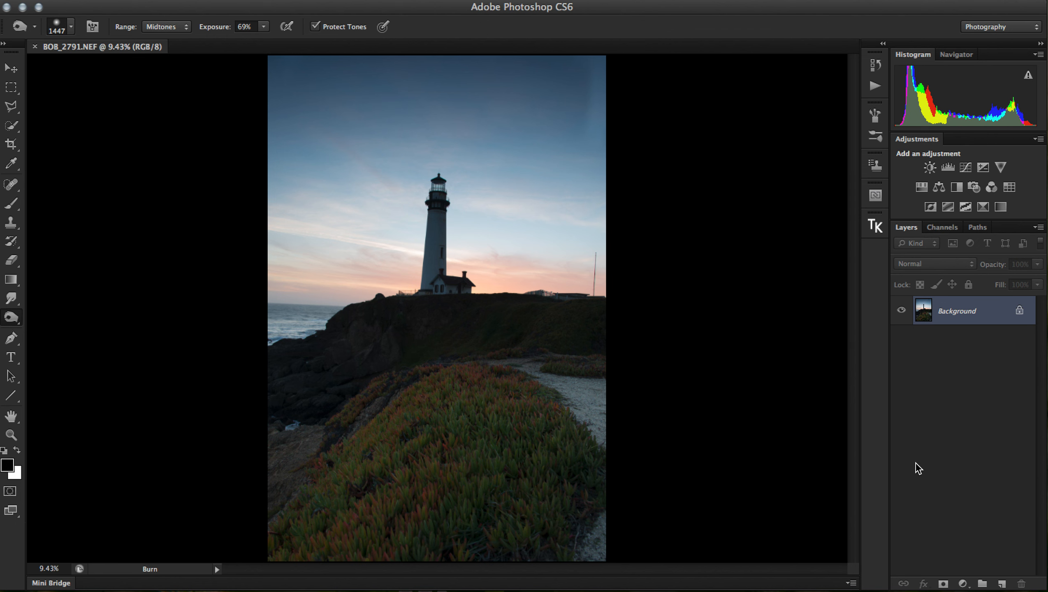
key(super+j)
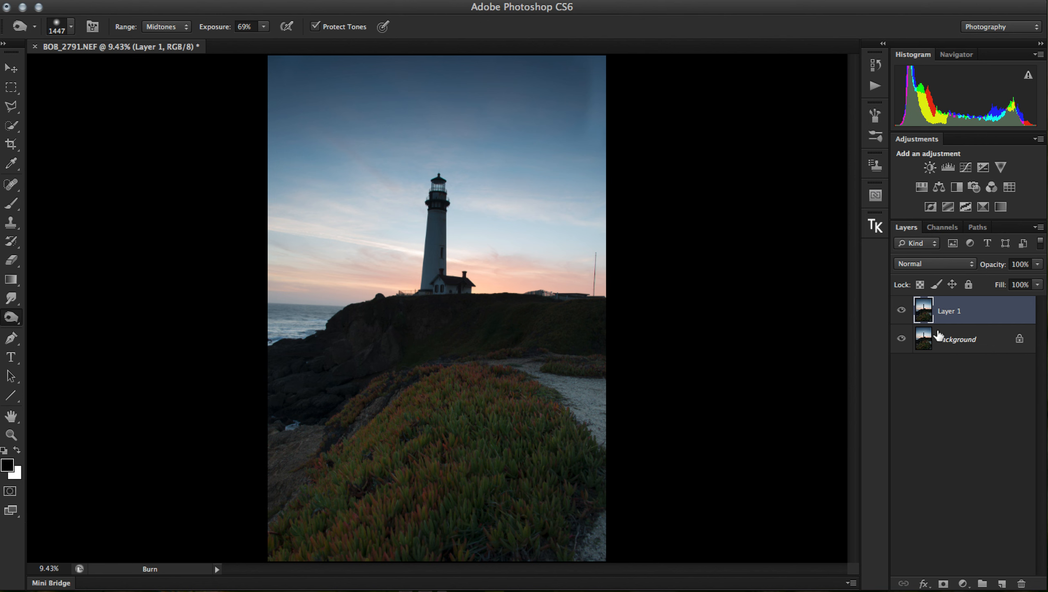
- Add a Curves adjustment layer that darkens the photo with a point at input 237, output 225, and activate the Gradient tool
click(967, 170)
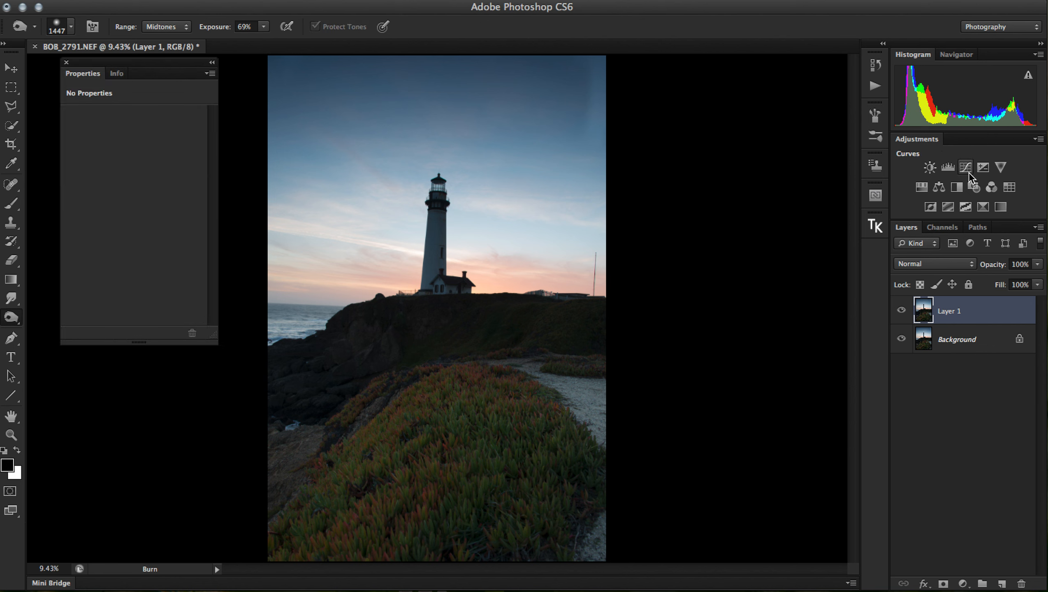
drag(187, 158, 187, 162)
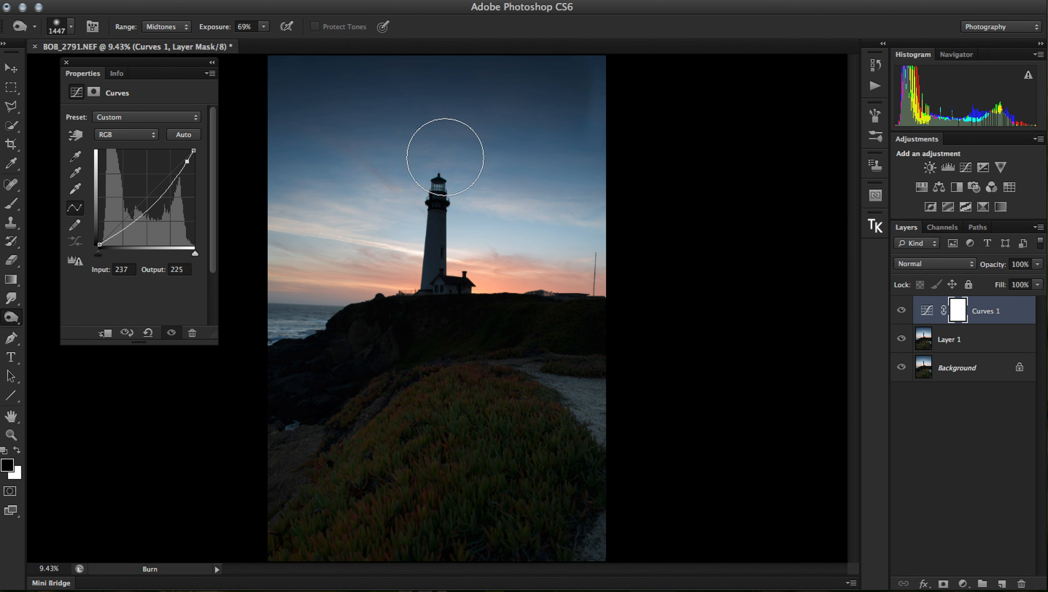
click(66, 62)
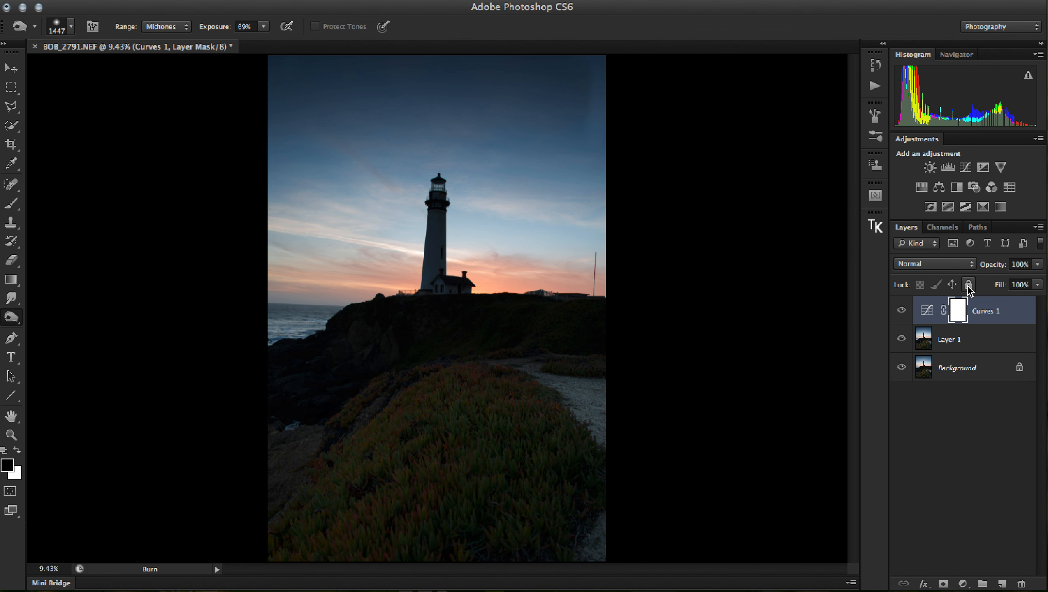
key(g)
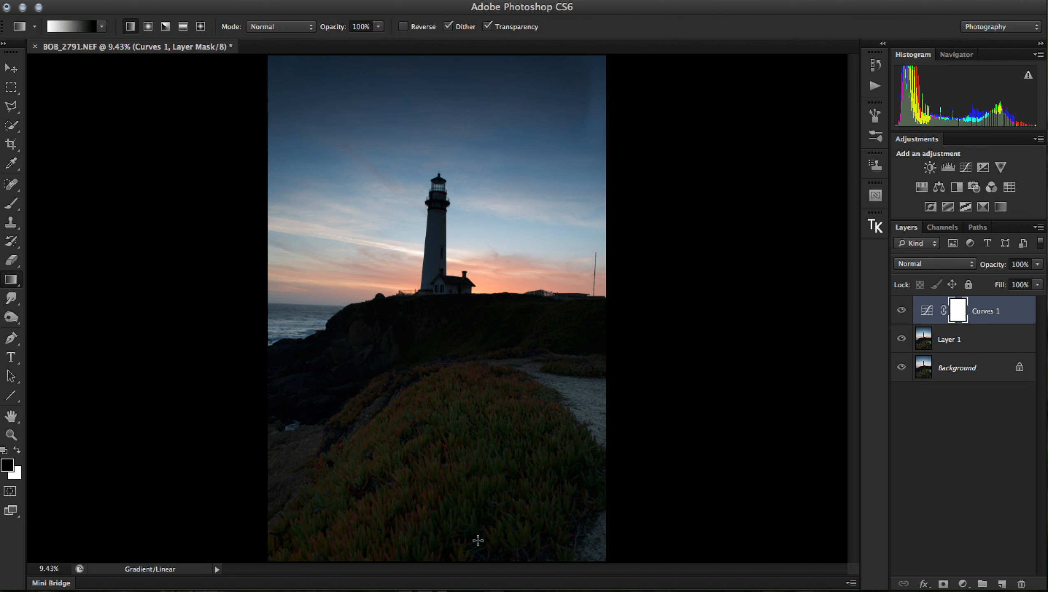
- Try linear gradients on the Curves mask, first upward from the bottom edge and then from the top edge to below the cliff, undoing both
drag(459, 559, 456, 275)
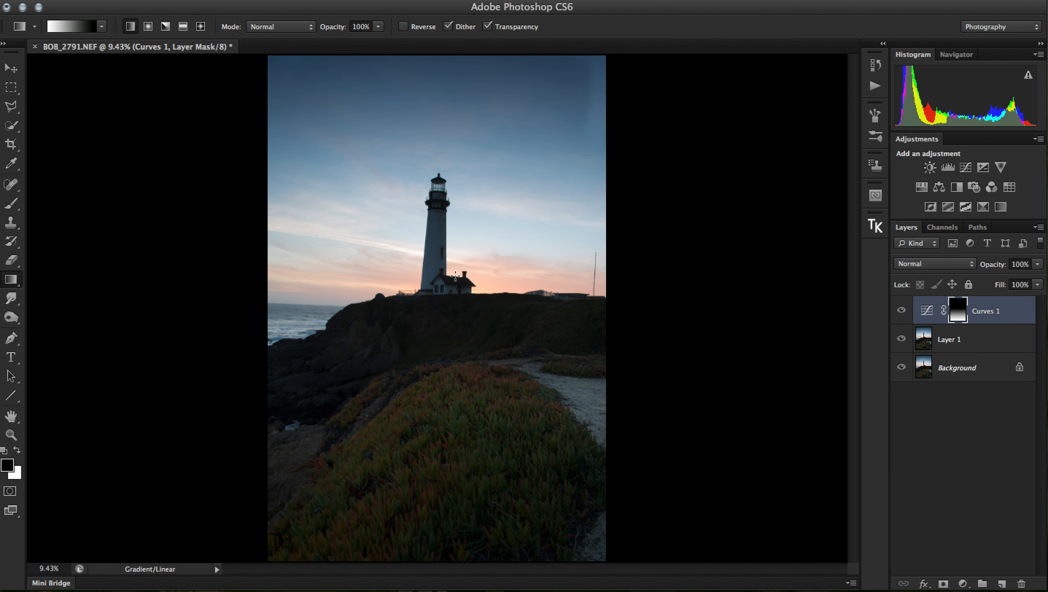
key(ctrl+z)
drag(439, 55, 442, 362)
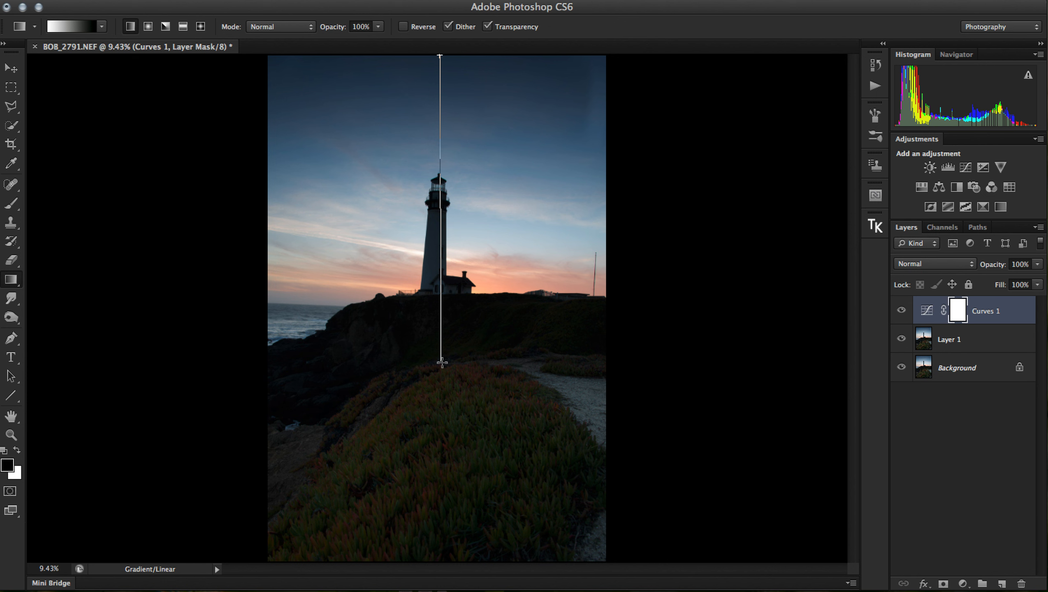
drag(442, 362, 442, 362)
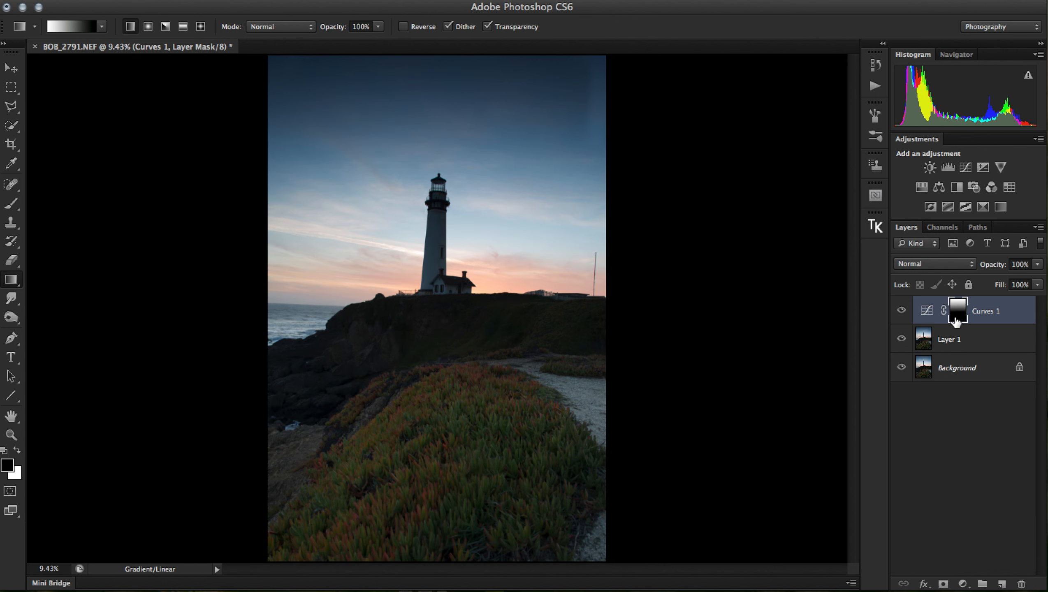
click(902, 312)
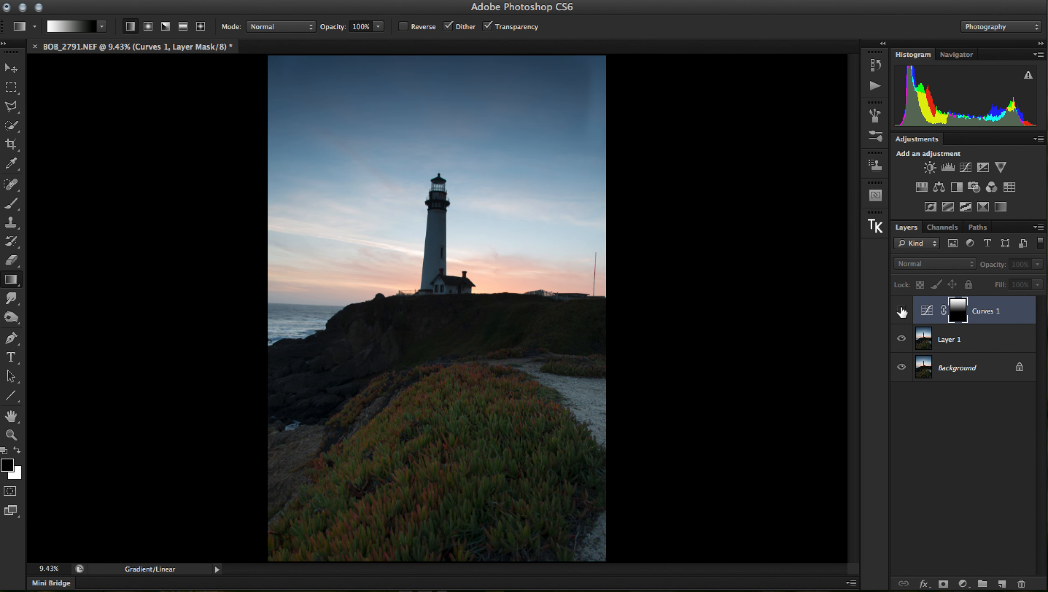
click(902, 312)
click(902, 311)
click(901, 312)
click(901, 311)
click(902, 312)
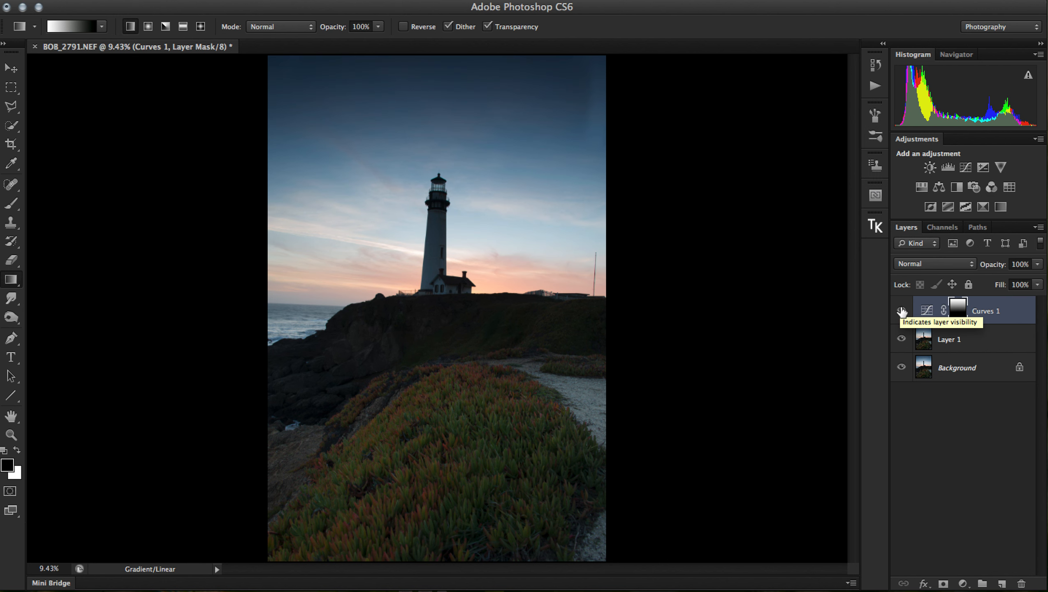
key(super+z)
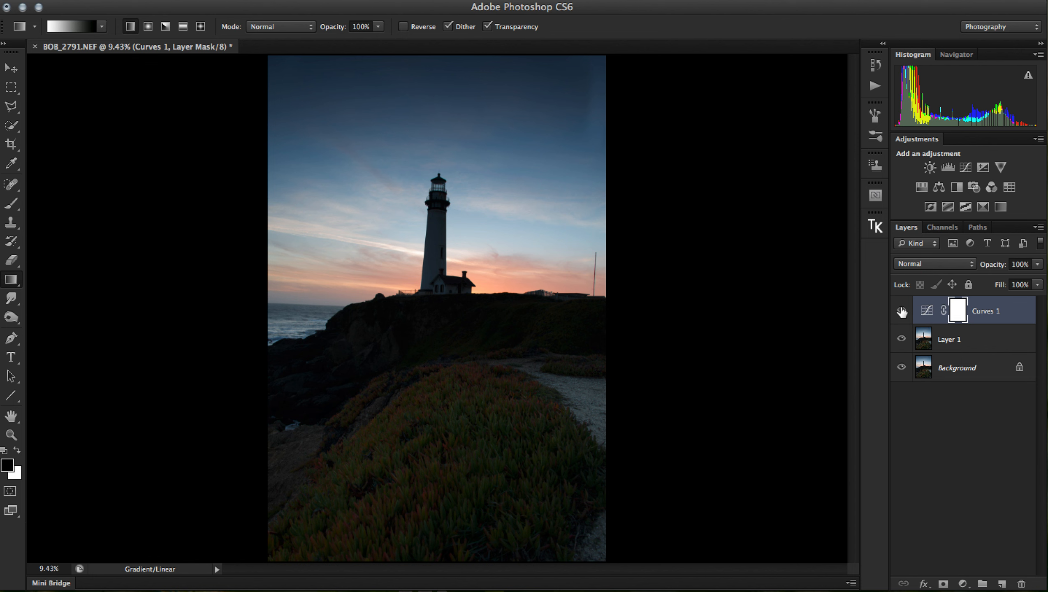
- Mask the darkening Curves layer with a linear gradient from the photo's top edge down into the foreground plants, and compare its effect
drag(441, 58, 440, 455)
click(903, 312)
click(903, 312)
click(902, 311)
click(902, 312)
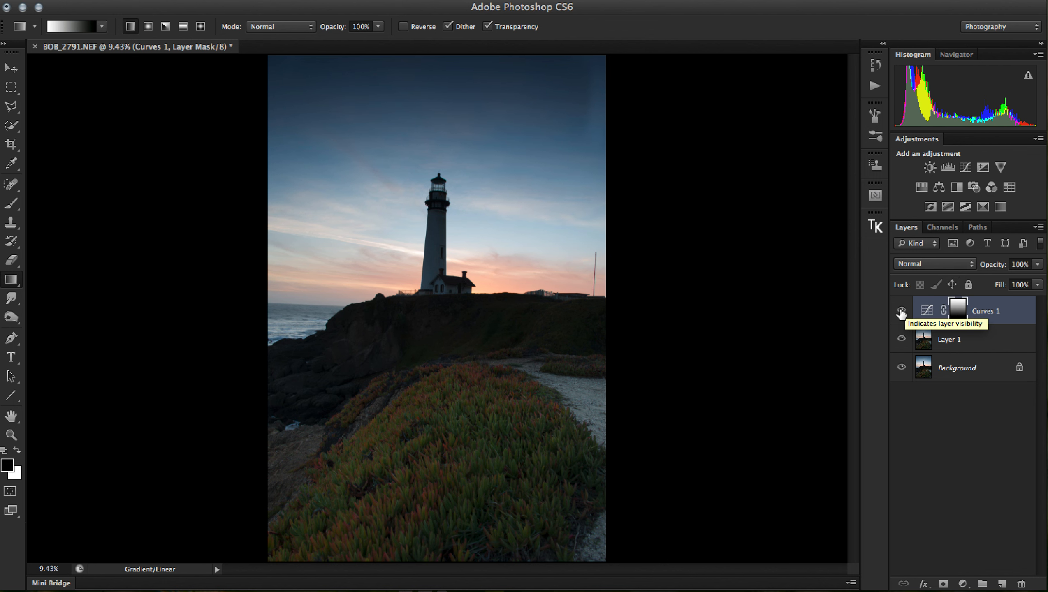
click(901, 312)
click(901, 312)
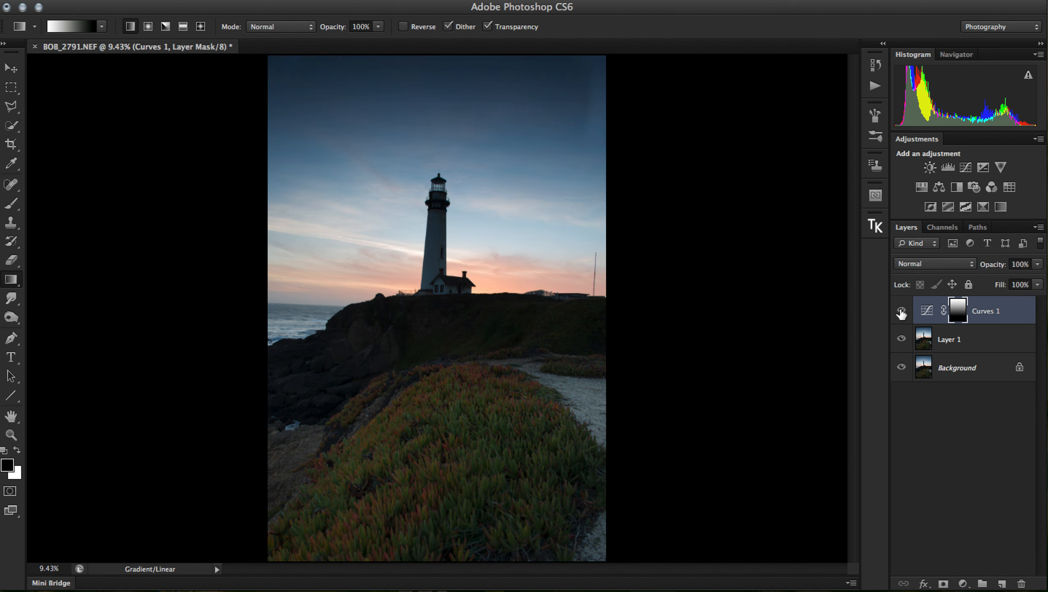
- Merge the darkening Curves layer into Layer 1 and compare it with the original Background
key(BackSpace)
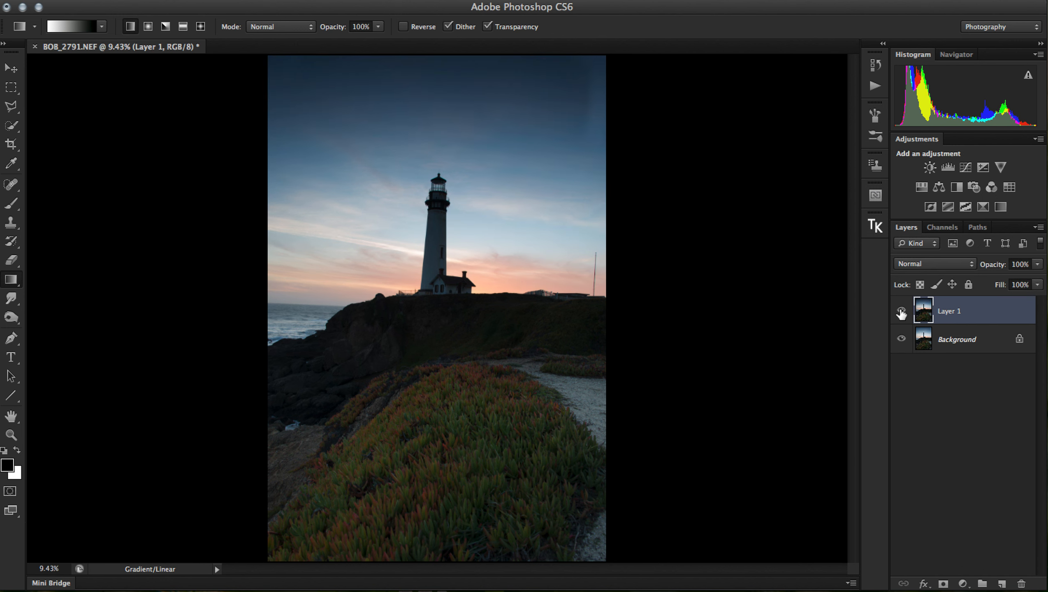
click(902, 312)
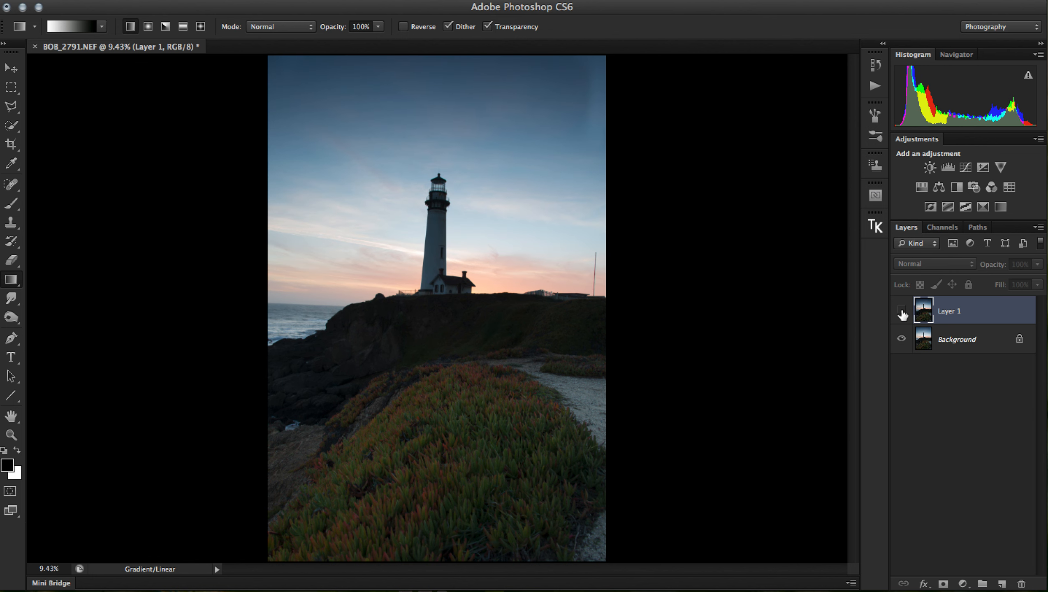
click(901, 311)
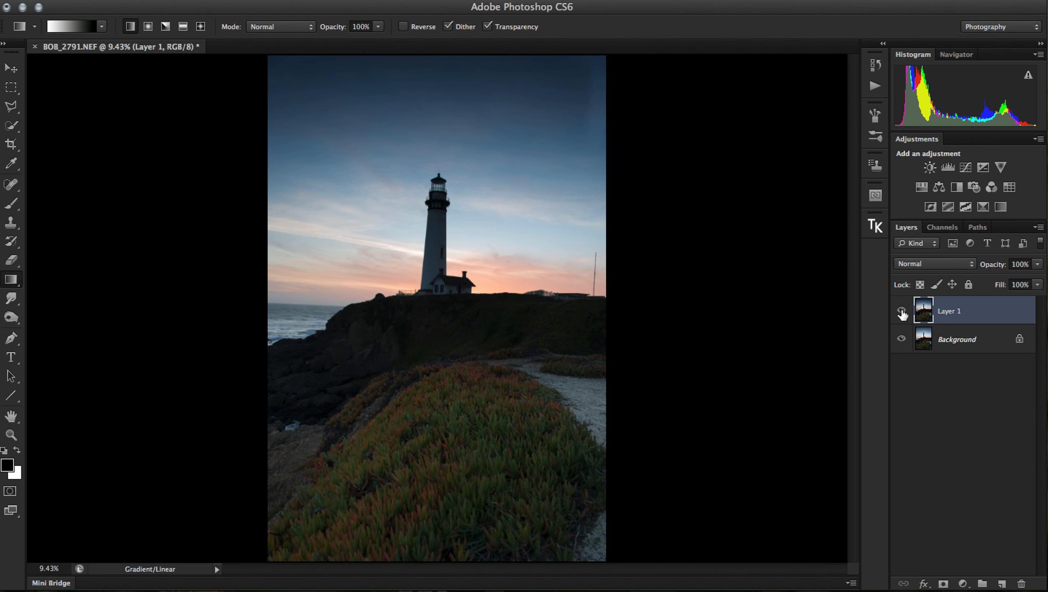
- Duplicate Layer 1 and add a Curves adjustment layer that brightens the shadows with a point at input 49, output 69
key(super+j)
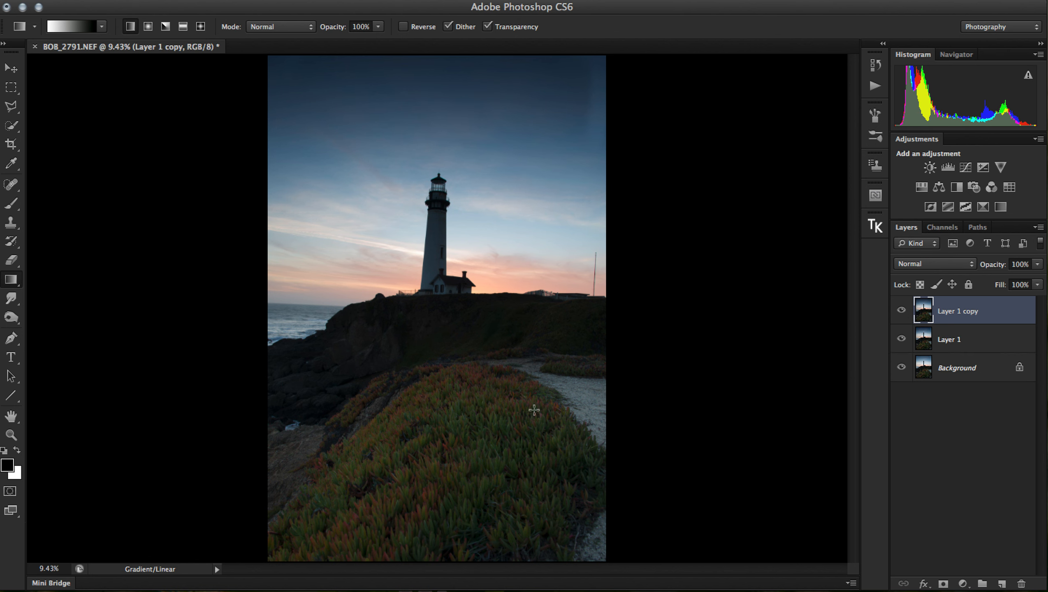
click(966, 167)
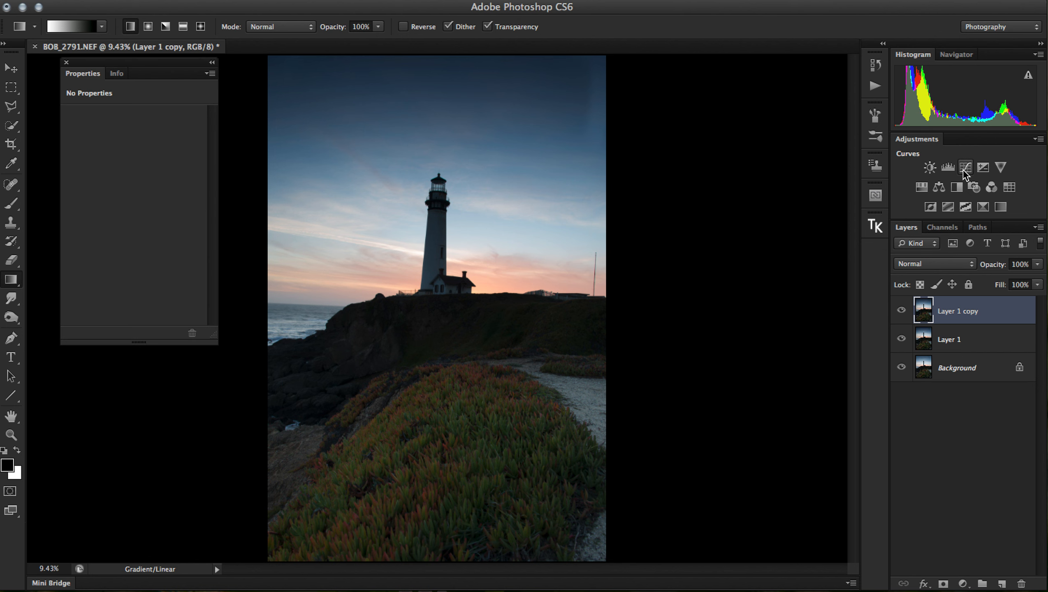
drag(121, 224, 117, 218)
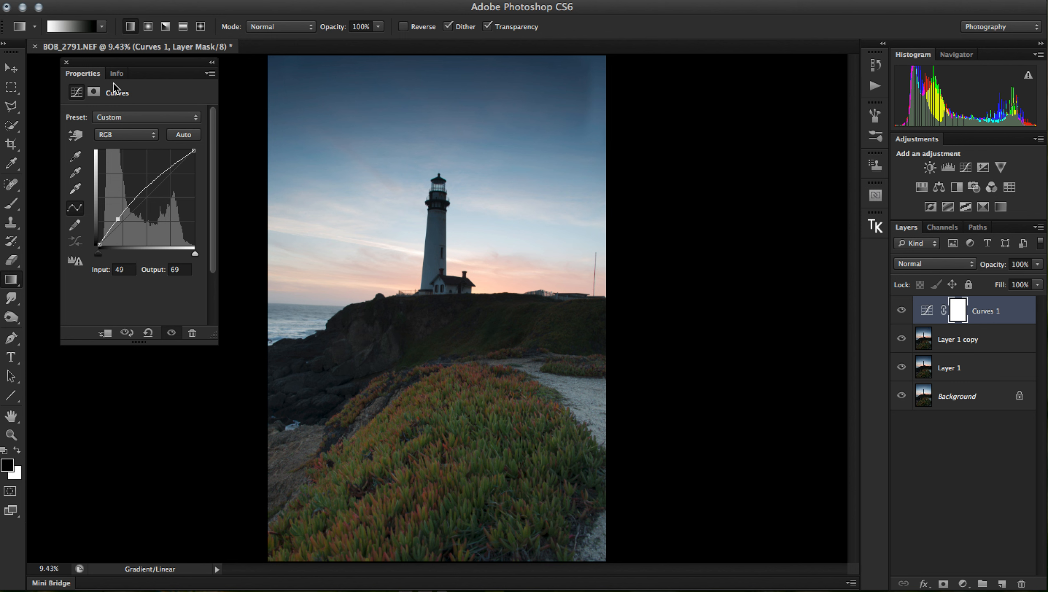
click(66, 62)
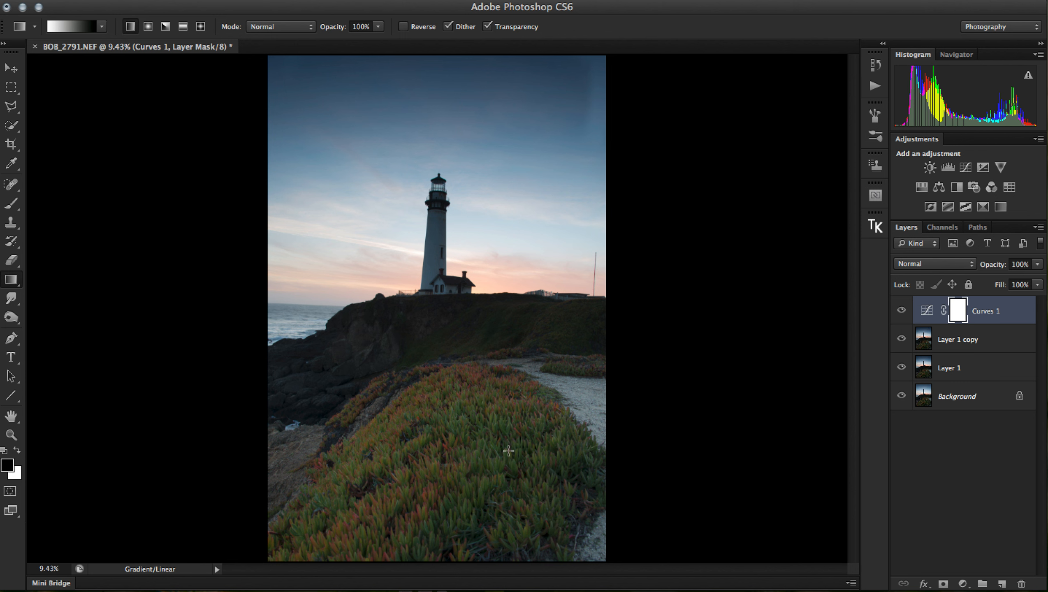
- Mask the brightening Curves layer with a linear gradient from the photo's bottom edge up to the horizon, and merge everything above Background into Layer 1
drag(436, 560, 439, 281)
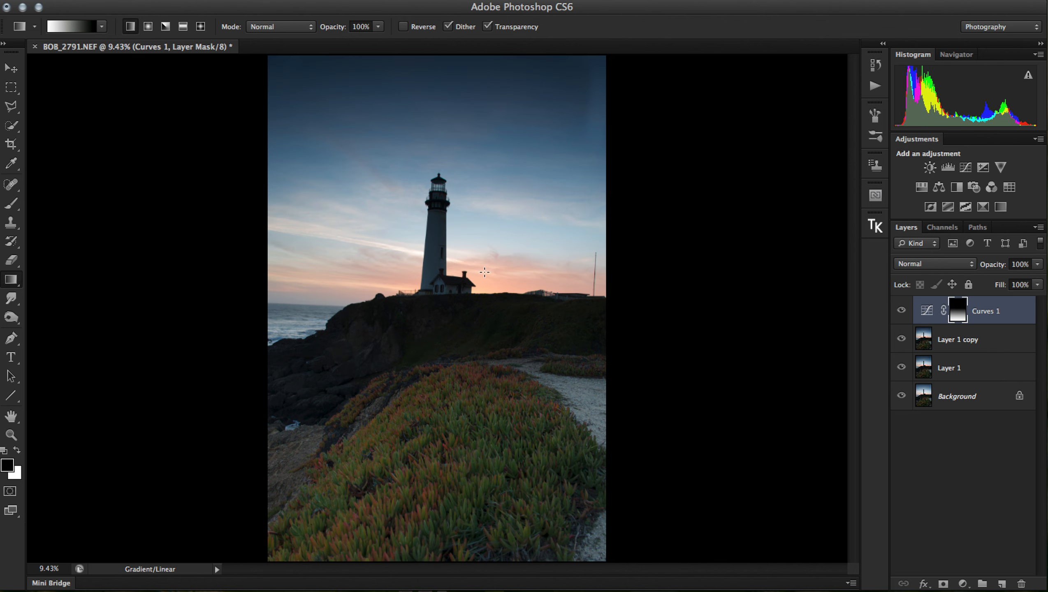
key(Delete)
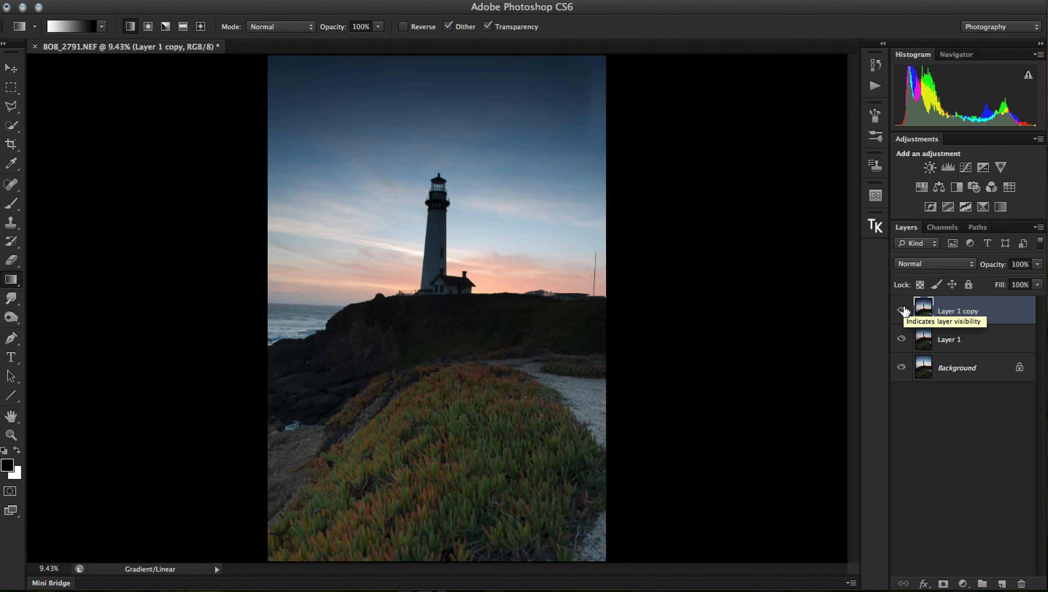
key(Delete)
- Compare the tonal edits on Layer 1 with the original Background by toggling the layer's visibility
click(901, 310)
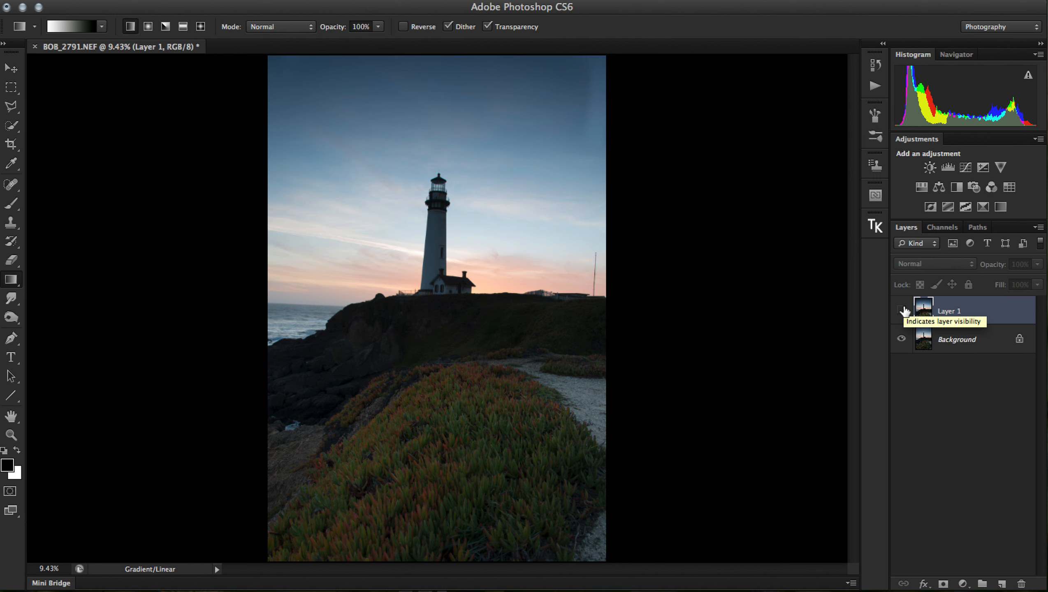
click(901, 310)
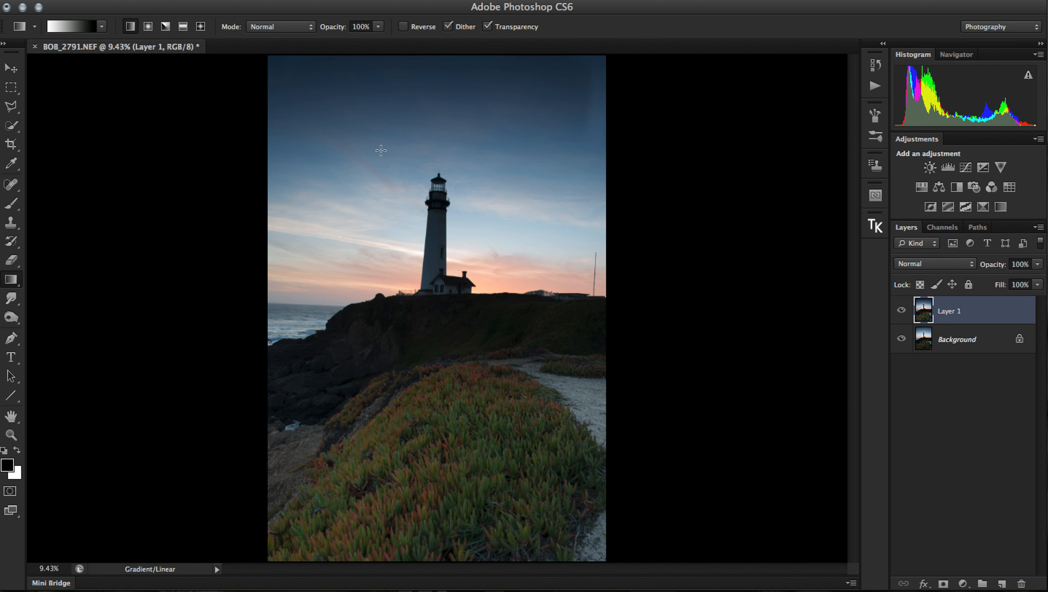
click(903, 312)
click(903, 312)
click(903, 312)
click(903, 312)
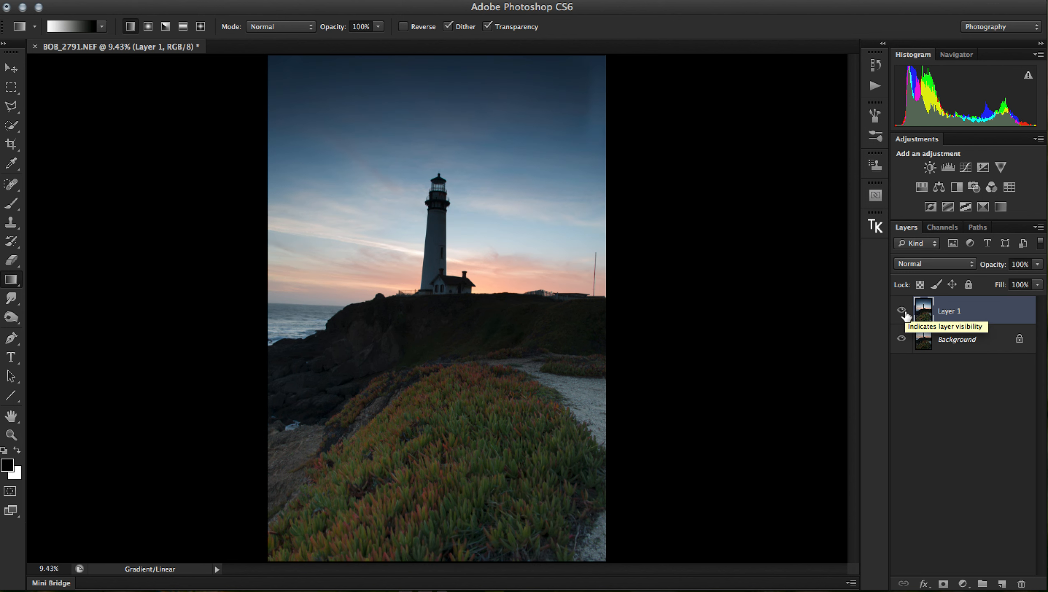
click(903, 312)
click(903, 312)
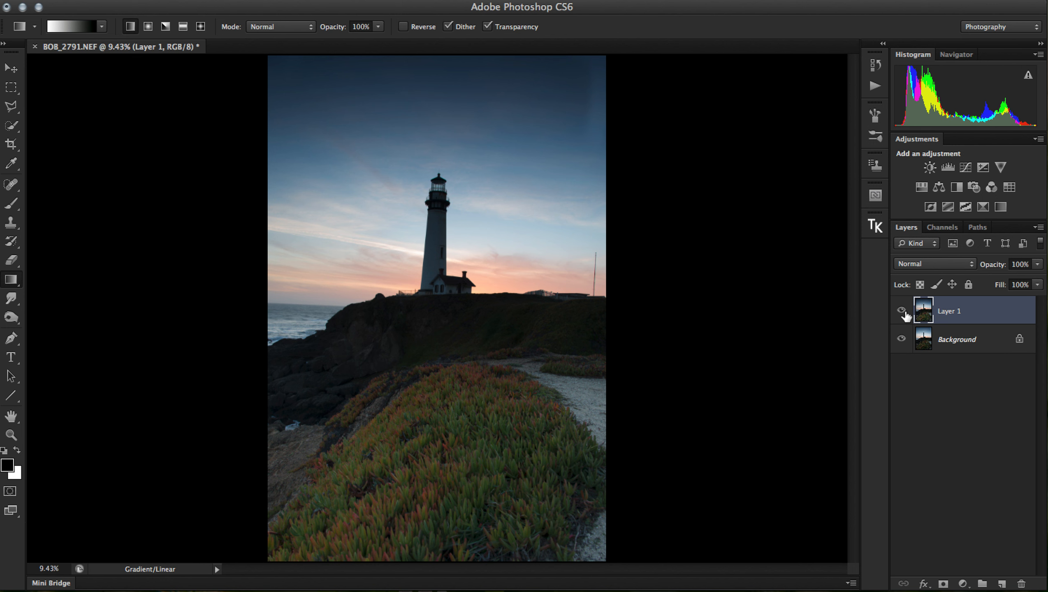
- Duplicate Layer 1 in the same document under the name D&B
click(16, 318)
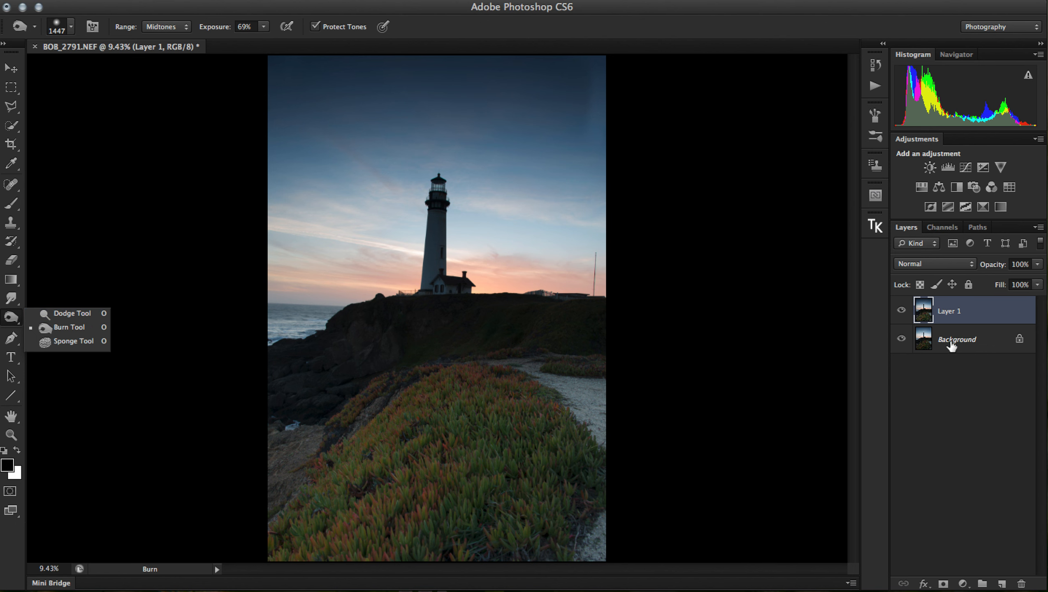
click(992, 312)
right_click(991, 312)
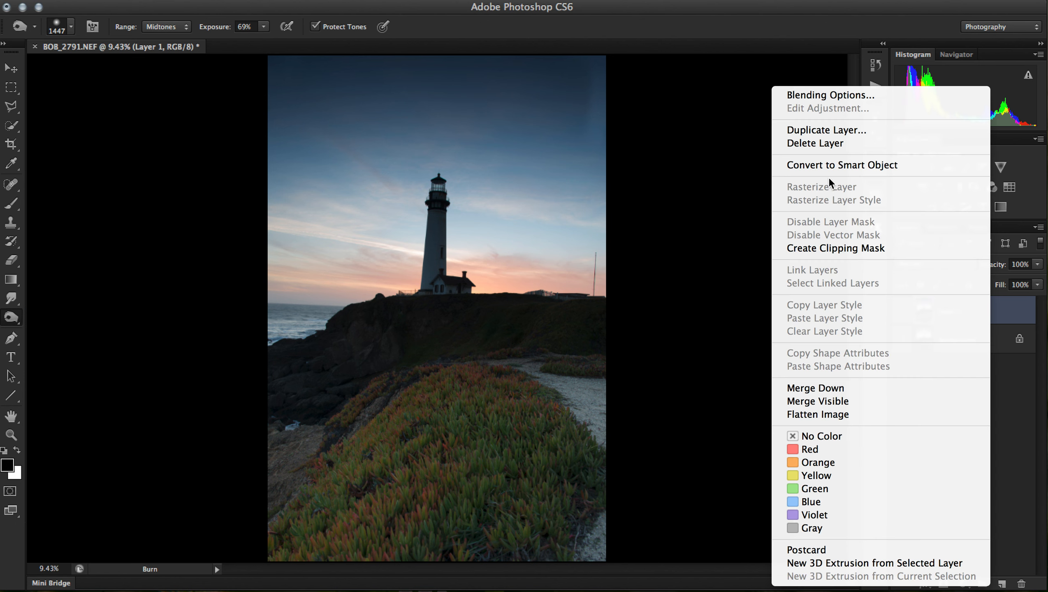
click(833, 129)
text(D&B)
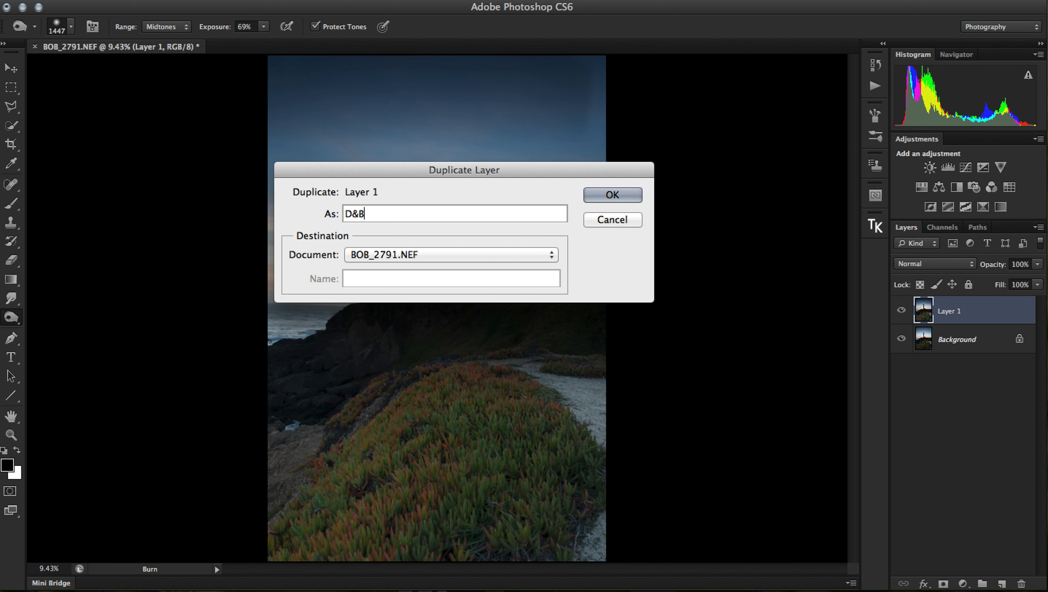
key(Return)
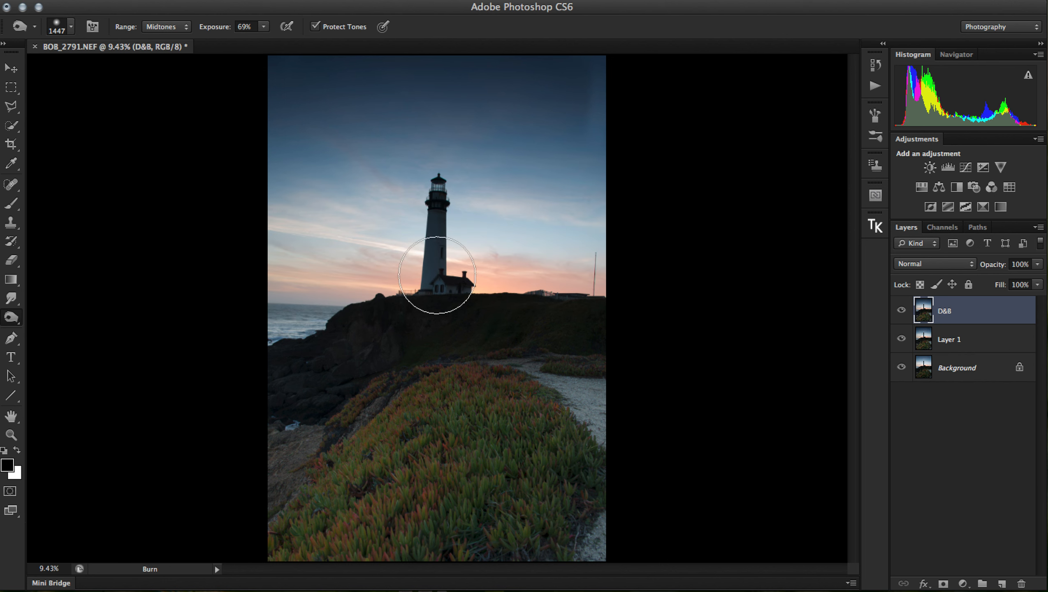
- Lighten the rocks and hillside on the D&B layer with the Dodge tool at 737 px, range Shadows and 21% exposure
click(17, 318)
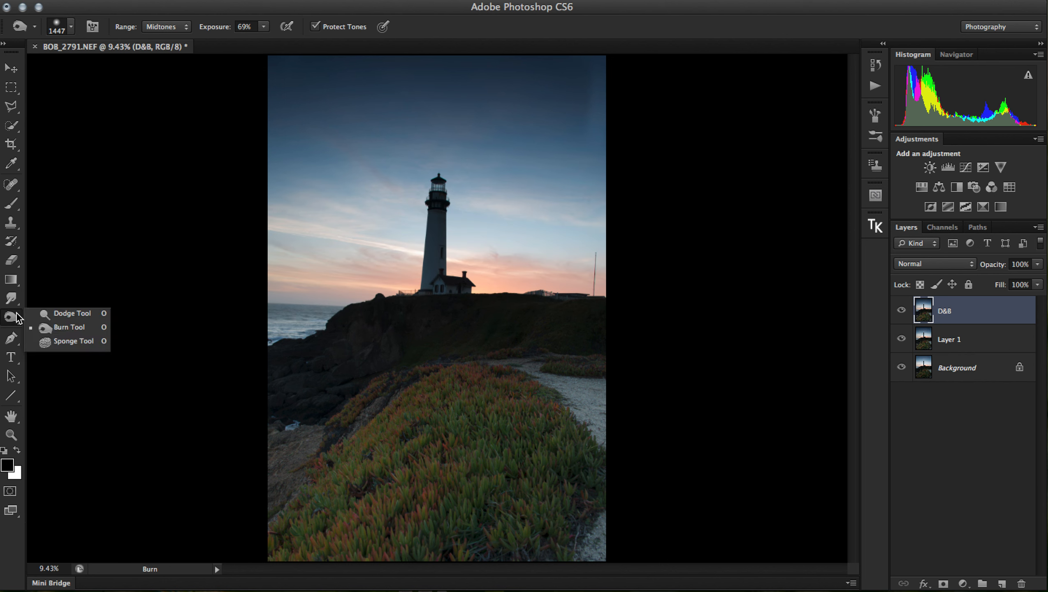
click(75, 315)
click(71, 27)
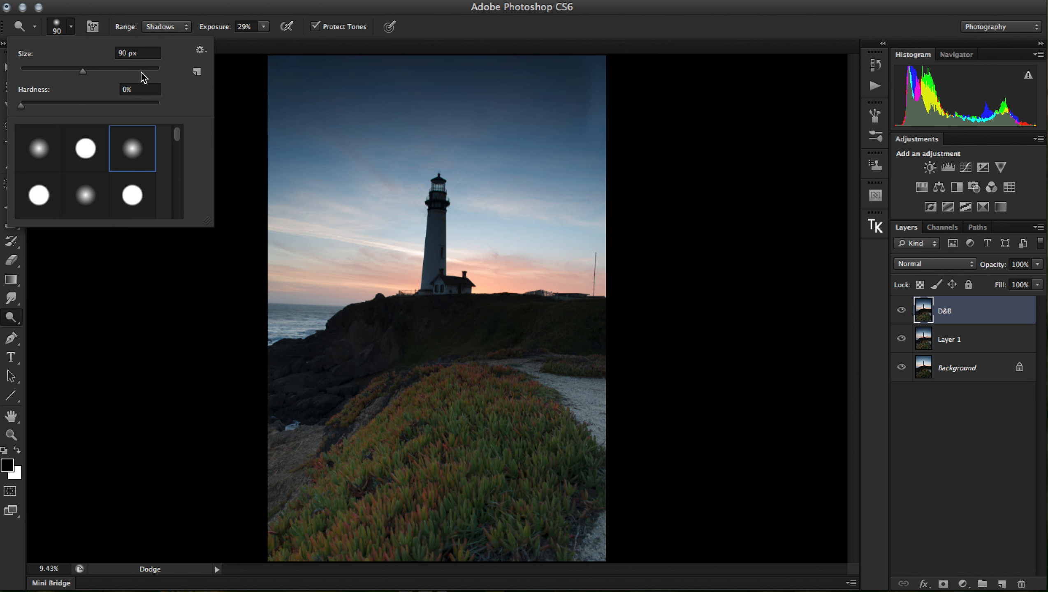
drag(143, 73, 145, 72)
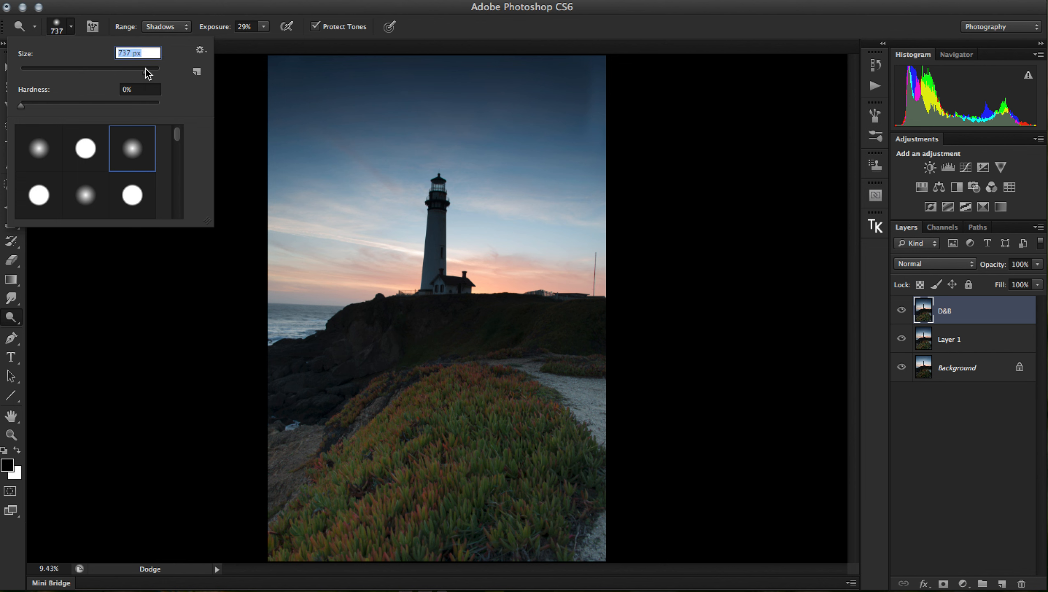
click(264, 27)
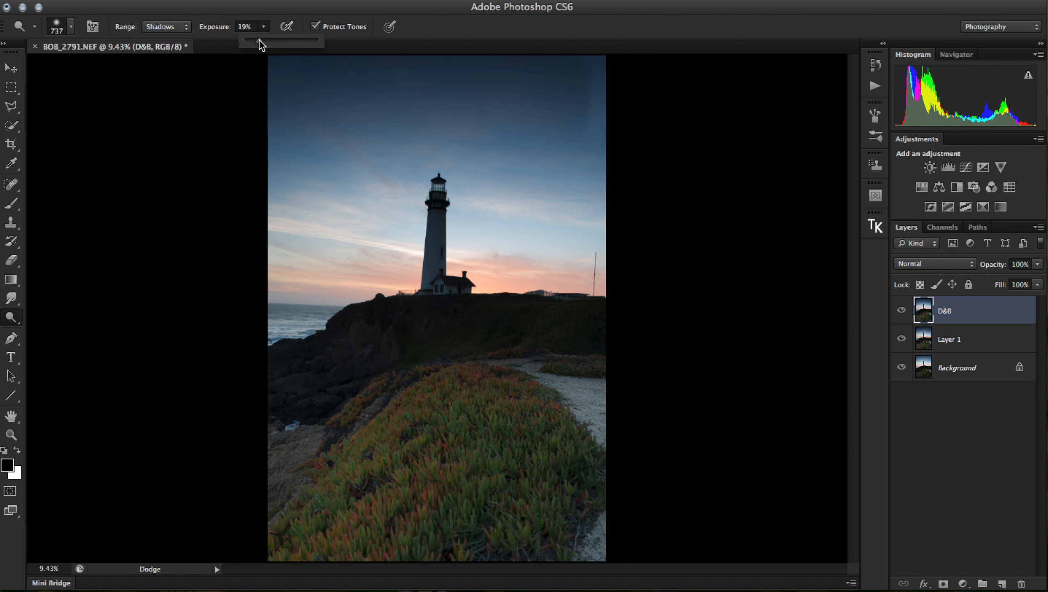
mouse_move(359, 350)
mouse_down()
mouse_move(418, 315)
mouse_move(394, 315)
mouse_move(379, 360)
mouse_move(355, 344)
mouse_move(292, 367)
mouse_move(545, 341)
mouse_move(595, 317)
mouse_move(369, 317)
mouse_move(382, 334)
mouse_move(318, 390)
mouse_move(336, 367)
mouse_move(445, 332)
mouse_move(447, 322)
mouse_move(584, 335)
mouse_move(424, 299)
mouse_move(353, 322)
mouse_move(361, 342)
mouse_move(265, 398)
mouse_move(331, 374)
mouse_move(641, 334)
mouse_move(315, 396)
mouse_up()
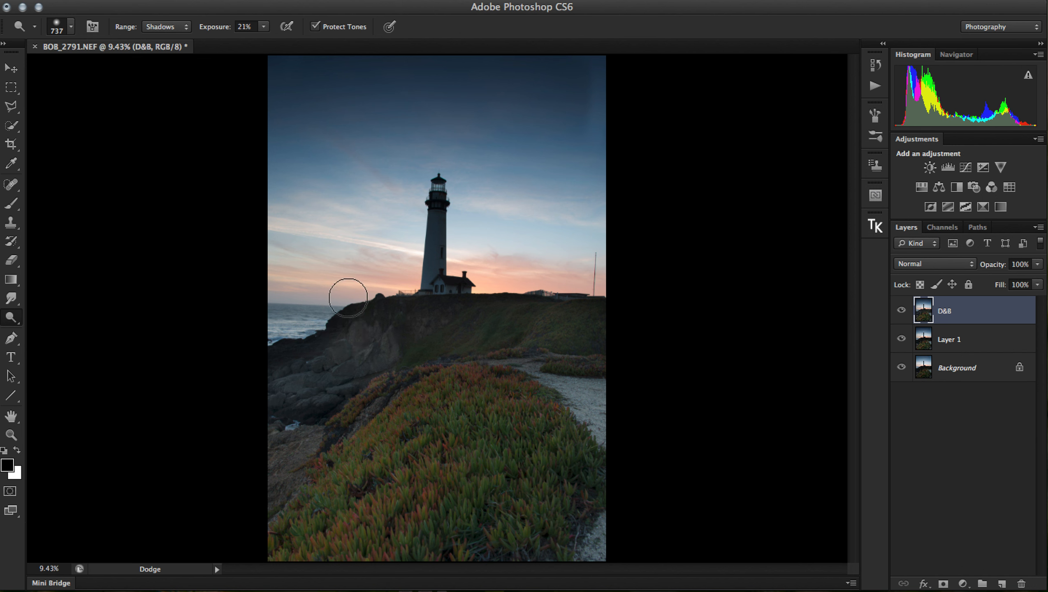
- Darken the sunset sky near the horizon on the D&B layer with the Burn tool, range Midtones, at 24% exposure
drag(10, 325, 60, 325)
click(264, 27)
mouse_move(291, 262)
mouse_down()
mouse_move(410, 273)
mouse_move(569, 260)
mouse_move(269, 259)
mouse_move(411, 244)
mouse_move(327, 240)
mouse_up()
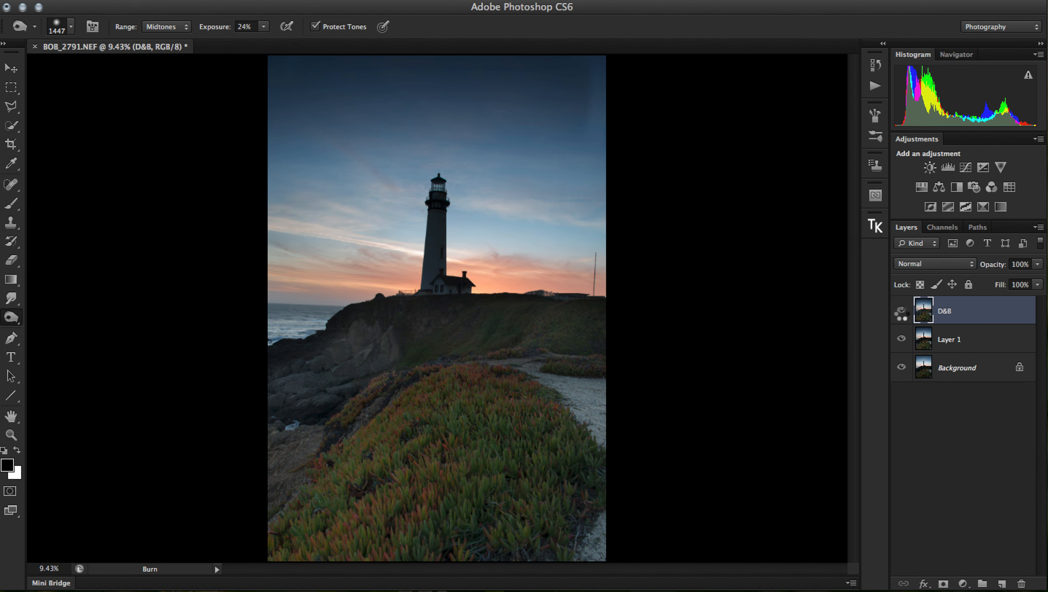
- Compare the whole photo with and without the dodging and burning by toggling the D&B layer's visibility
click(902, 312)
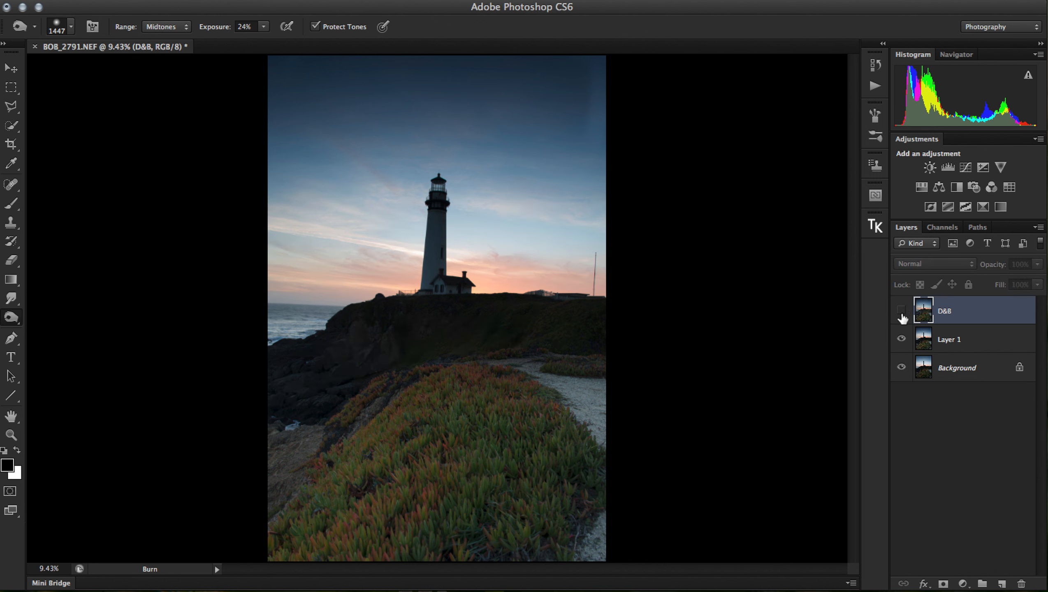
click(901, 311)
click(902, 314)
click(902, 314)
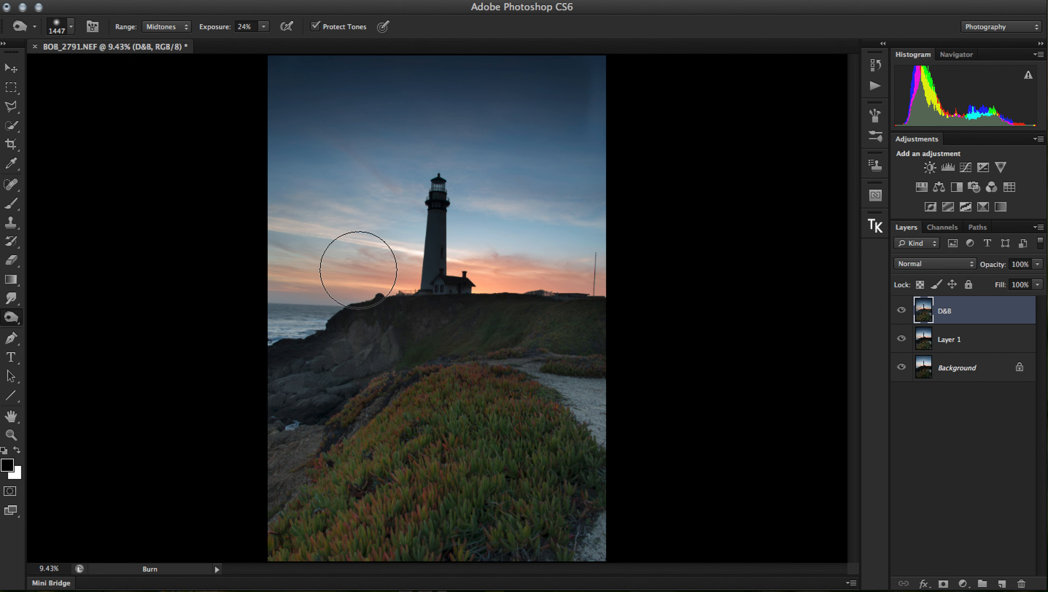
click(903, 311)
click(903, 311)
click(902, 311)
click(903, 311)
- Inspect the D&B layer's effect on the cliff, house and hillside up close at 33.33%, with and without the layer
key(super+equal)
key(super+equal)
key(super+equal)
key(super+equal)
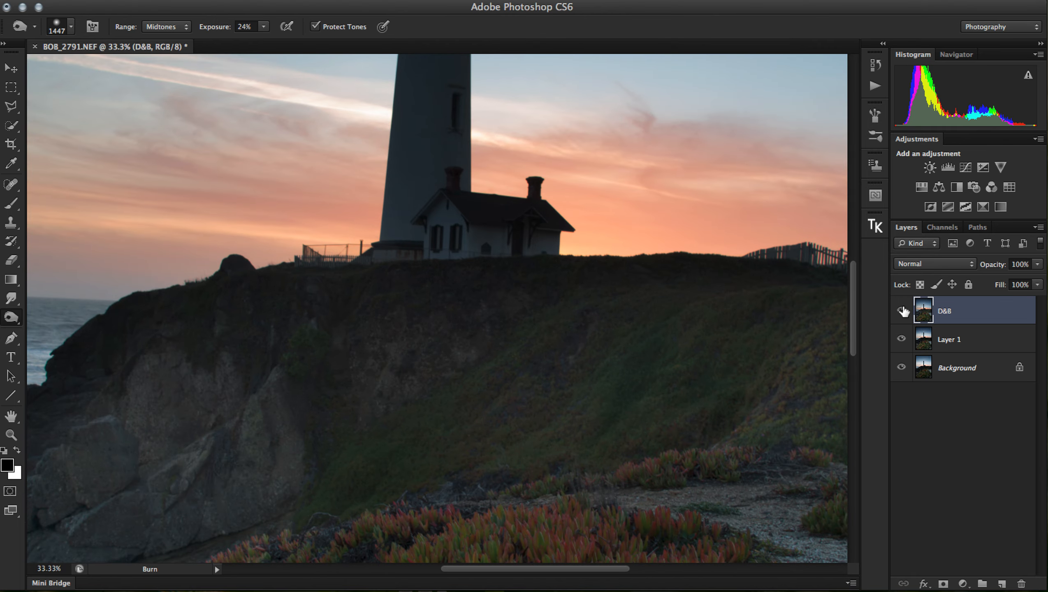
click(901, 311)
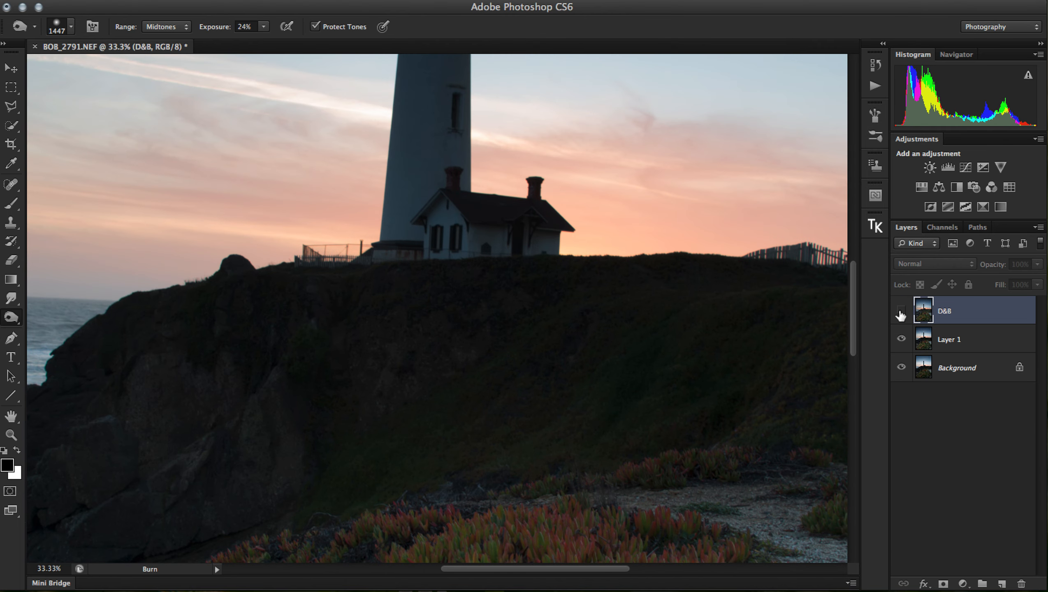
click(902, 312)
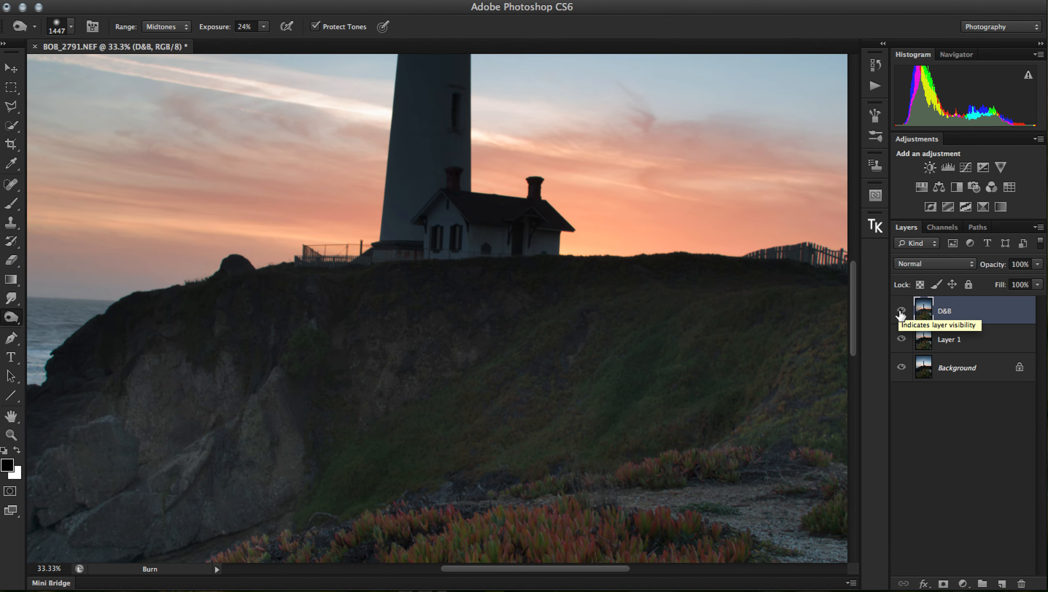
scroll(599, 340, right, 5)
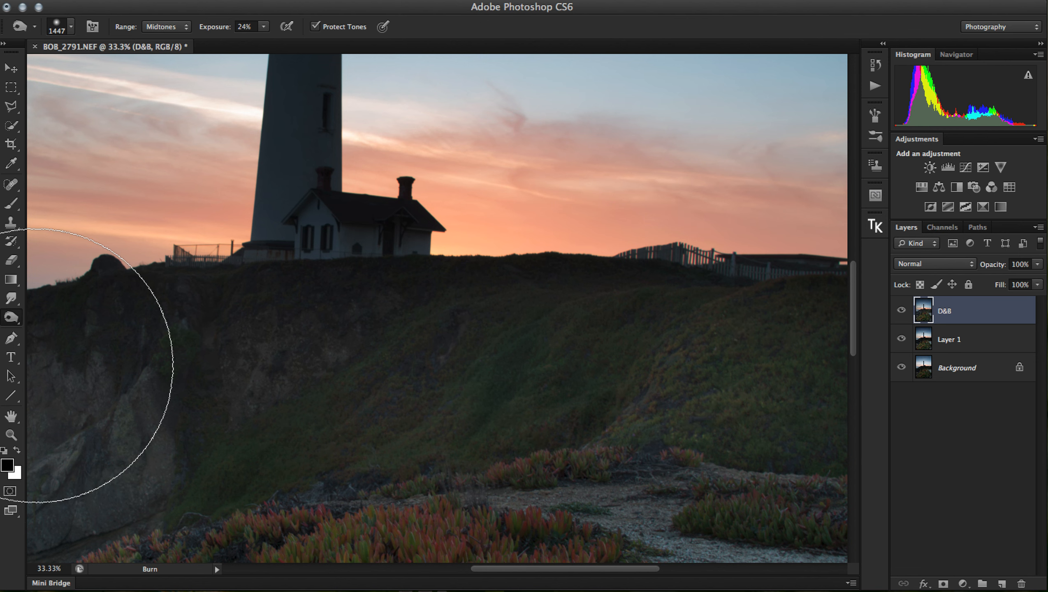
- Delete the D&B layer, leaving Layer 1 and Background
double_click(11, 416)
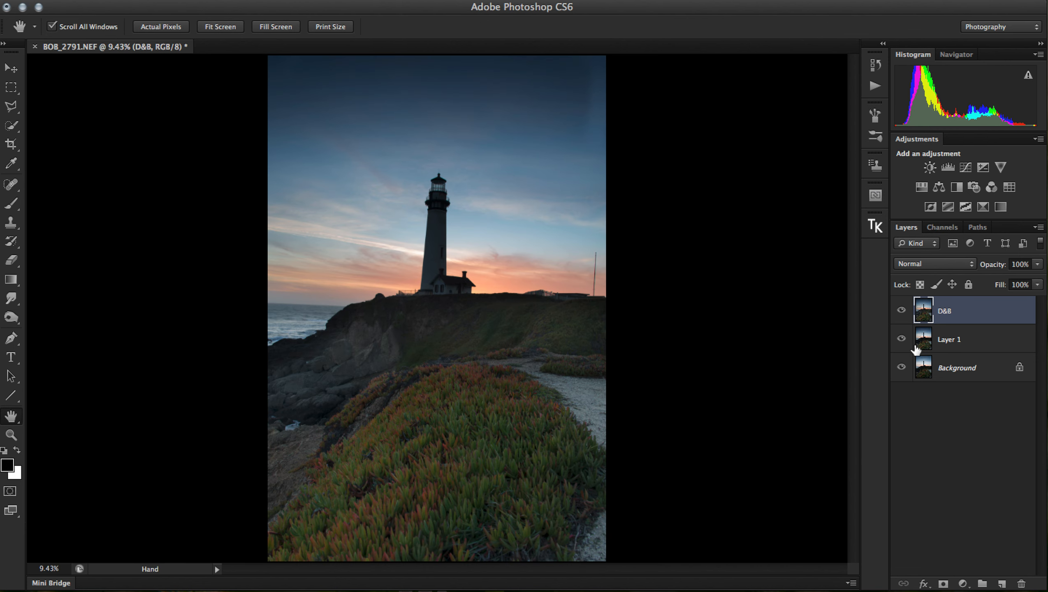
drag(996, 315, 1022, 585)
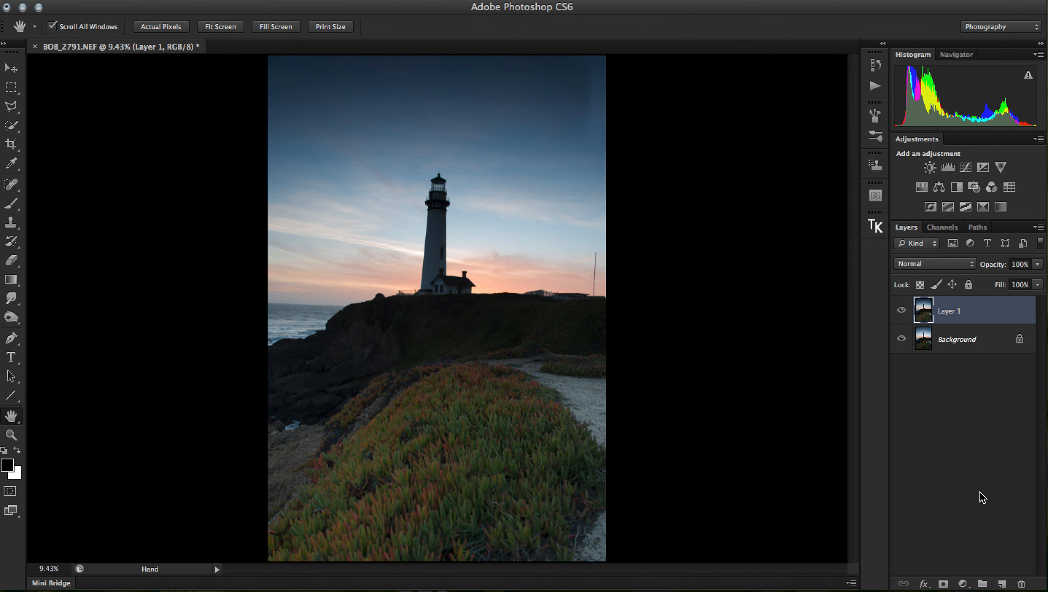
- Create a new layer above Layer 1 in Soft Light mode, filled with the neutral color 50% gray
alt+click(1003, 584)
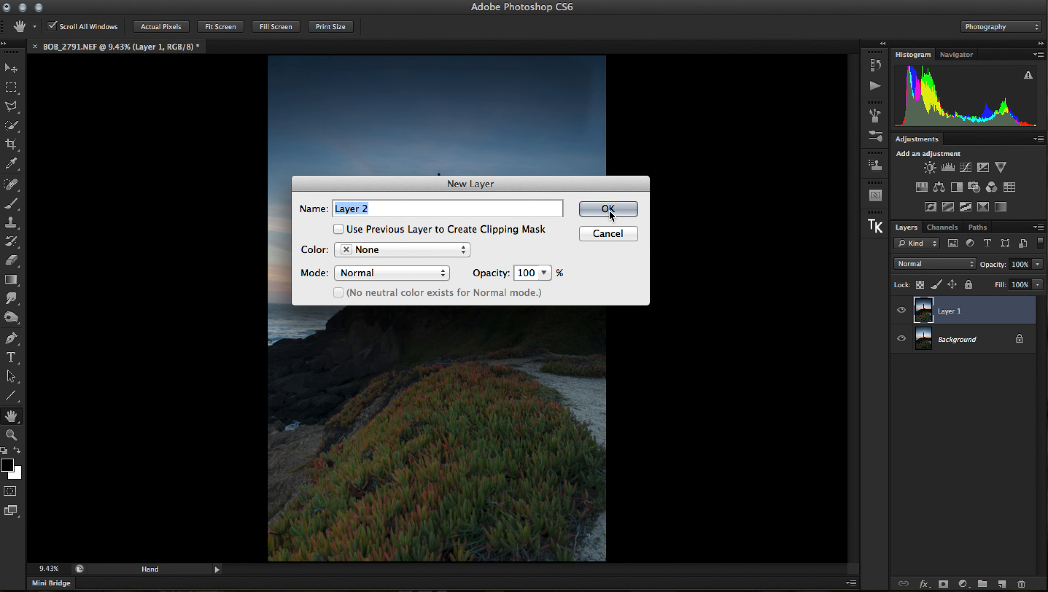
click(397, 272)
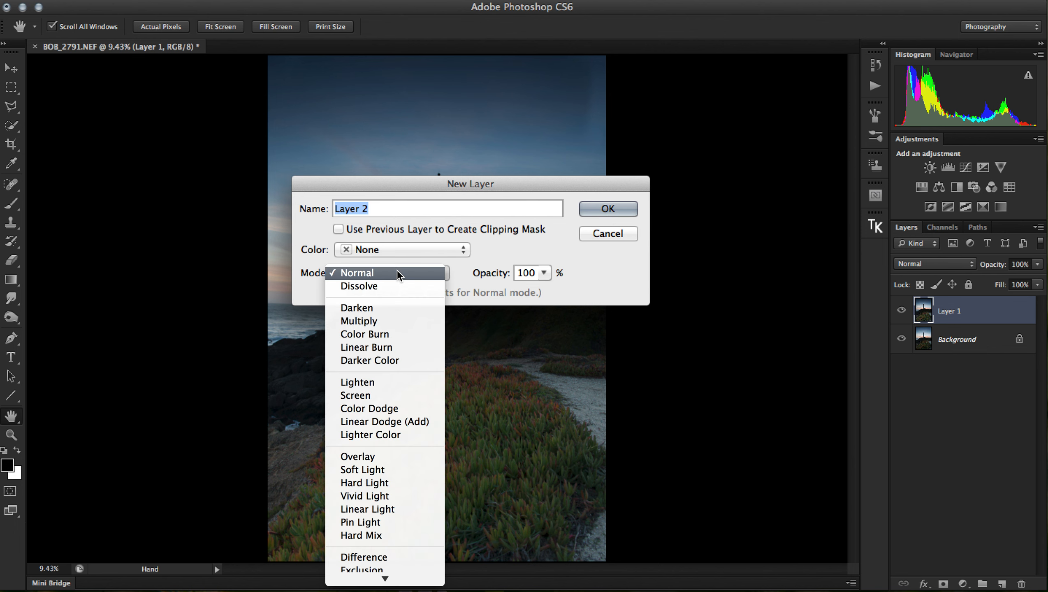
click(380, 471)
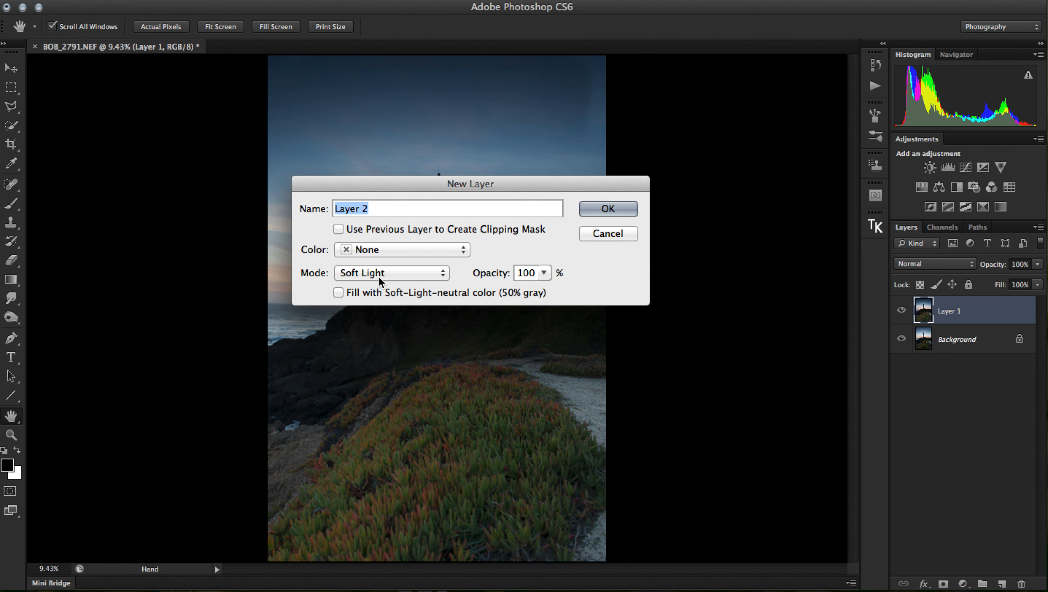
click(335, 292)
click(626, 205)
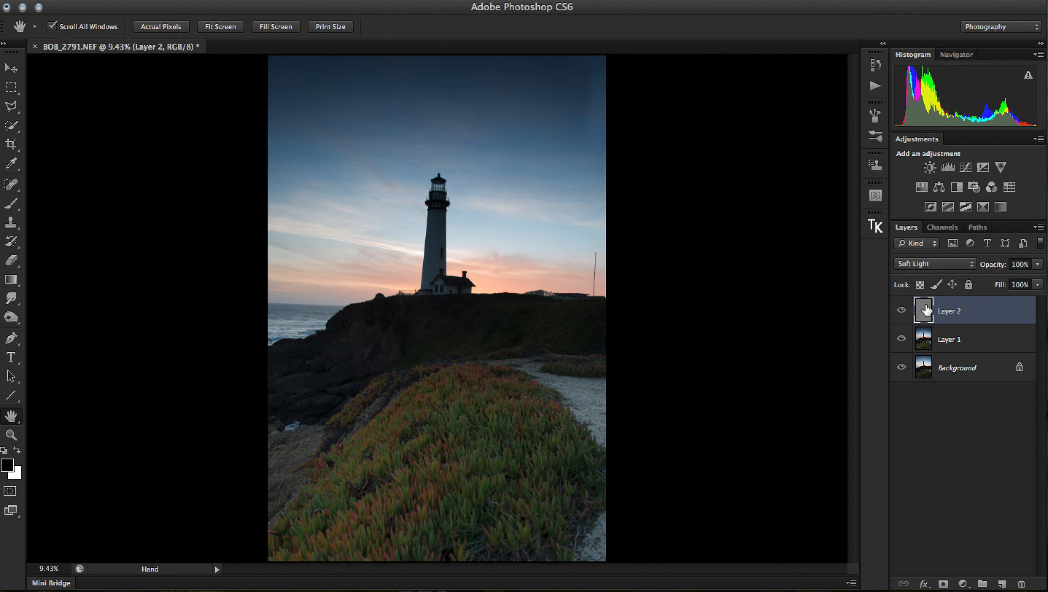
- Compare the photo with and without the gray Soft Light layer by toggling its visibility
click(902, 310)
click(902, 311)
click(903, 311)
click(903, 311)
click(902, 311)
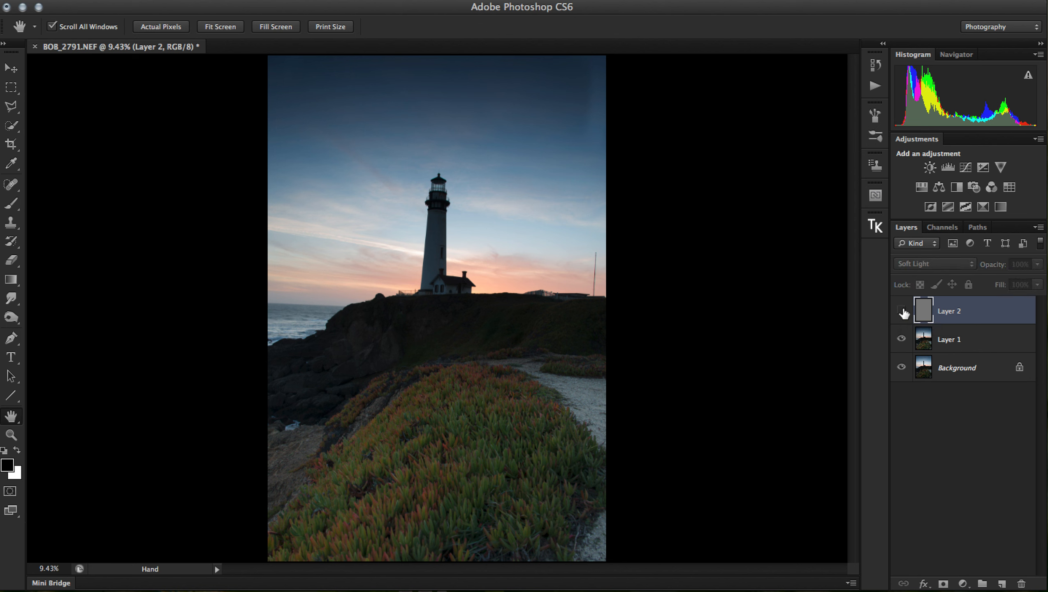
click(903, 312)
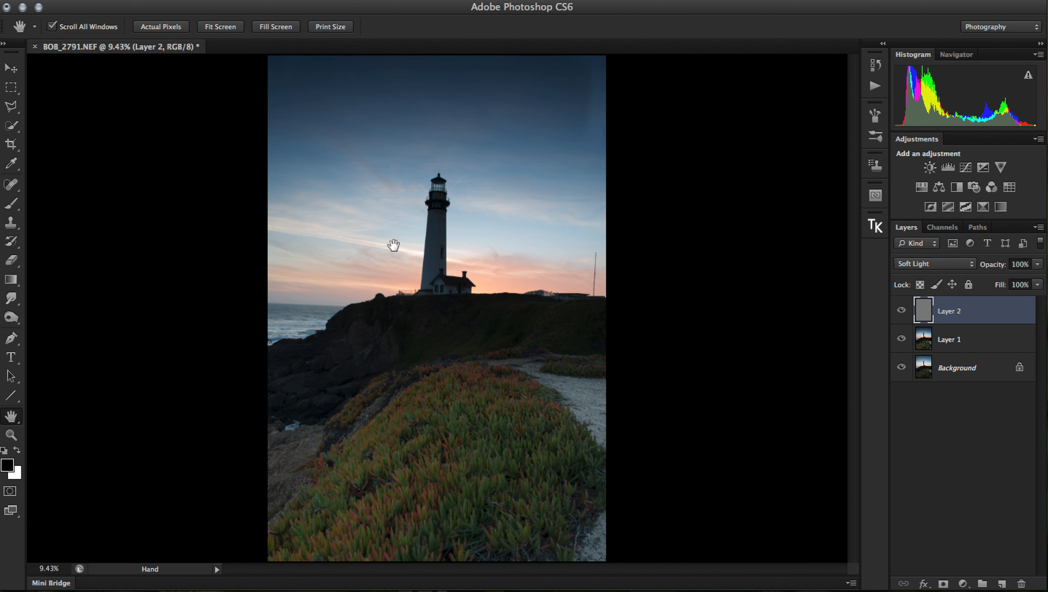
- Burn the sky on Layer 2 by painting with a 1200 px black brush at 20% opacity
key(b)
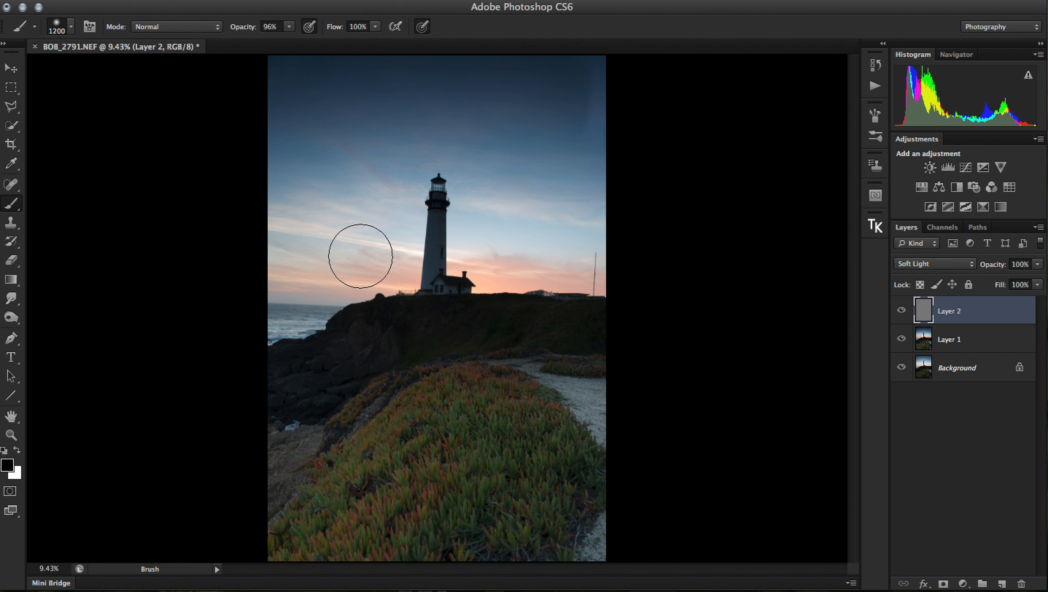
click(290, 27)
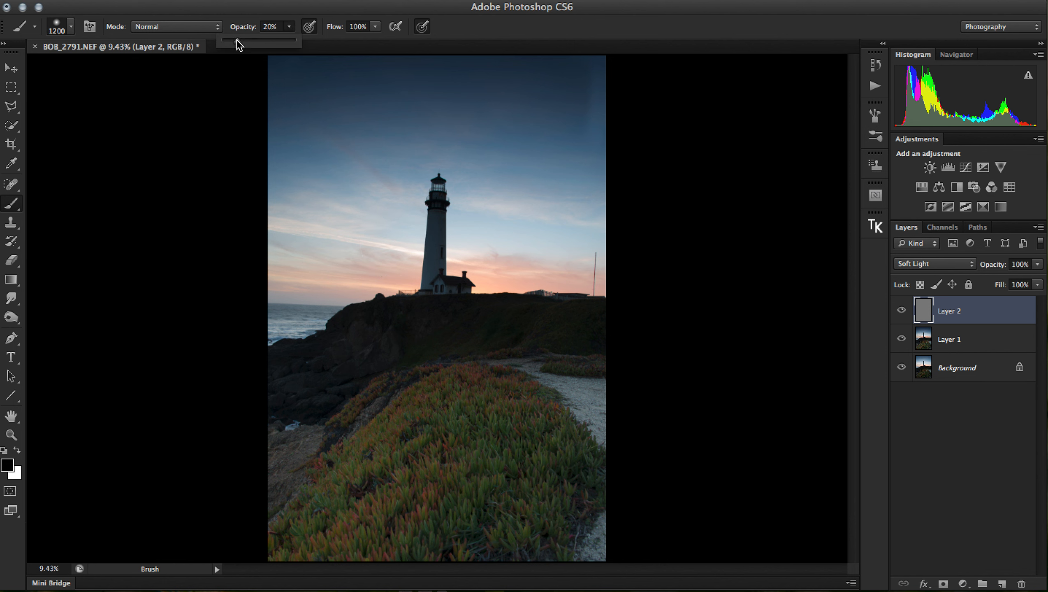
click(387, 251)
mouse_move(423, 264)
mouse_down()
mouse_move(351, 245)
mouse_move(376, 204)
mouse_move(344, 225)
mouse_move(363, 140)
mouse_move(427, 103)
mouse_move(585, 141)
mouse_move(503, 222)
mouse_move(488, 258)
mouse_move(635, 160)
mouse_up()
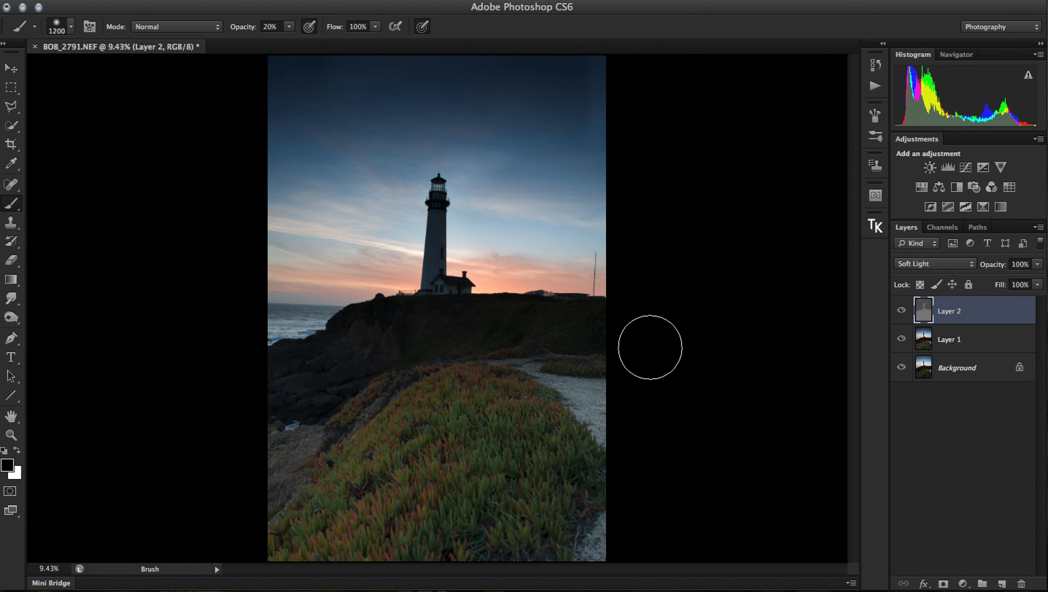
- Dodge the dark cliff and hillside on Layer 2 by painting with a white brush at 20% opacity
key(x)
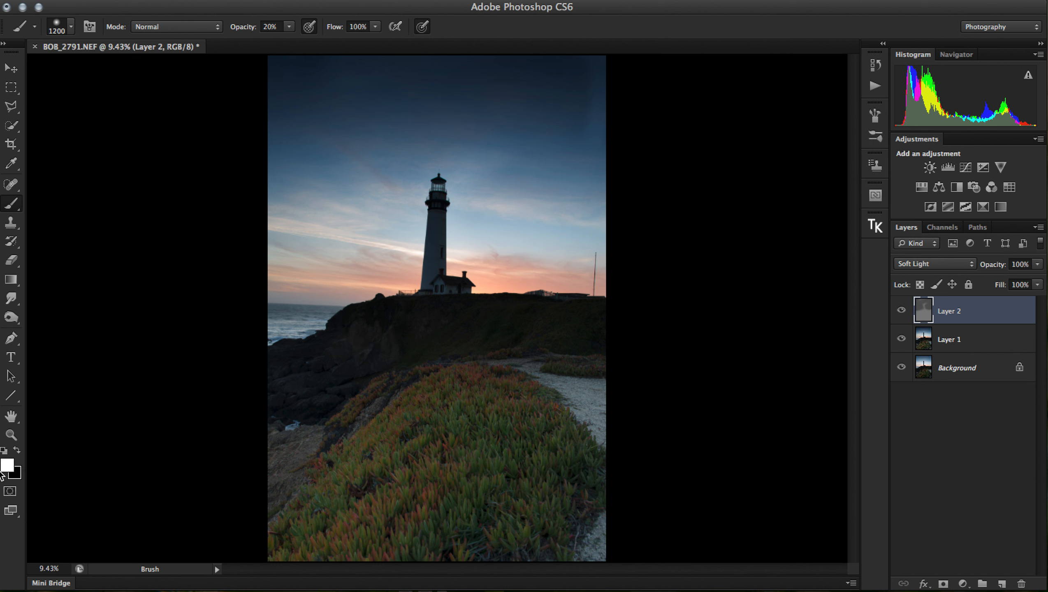
mouse_move(412, 325)
mouse_down()
mouse_move(408, 352)
mouse_move(401, 341)
mouse_move(322, 375)
mouse_move(306, 395)
mouse_move(447, 354)
mouse_move(484, 363)
mouse_move(556, 349)
mouse_move(562, 320)
mouse_move(479, 339)
mouse_move(462, 322)
mouse_move(413, 326)
mouse_move(343, 361)
mouse_move(351, 371)
mouse_move(369, 350)
mouse_move(439, 350)
mouse_move(427, 333)
mouse_move(398, 352)
mouse_move(347, 348)
mouse_move(298, 403)
mouse_move(467, 336)
mouse_move(558, 328)
mouse_move(598, 344)
mouse_move(502, 329)
mouse_move(341, 351)
mouse_move(286, 391)
mouse_move(332, 318)
mouse_up()
- Reduce the brush size to 400 px for detail around the house below the lighthouse
key(super+plus)
key(super+plus)
key(super+plus)
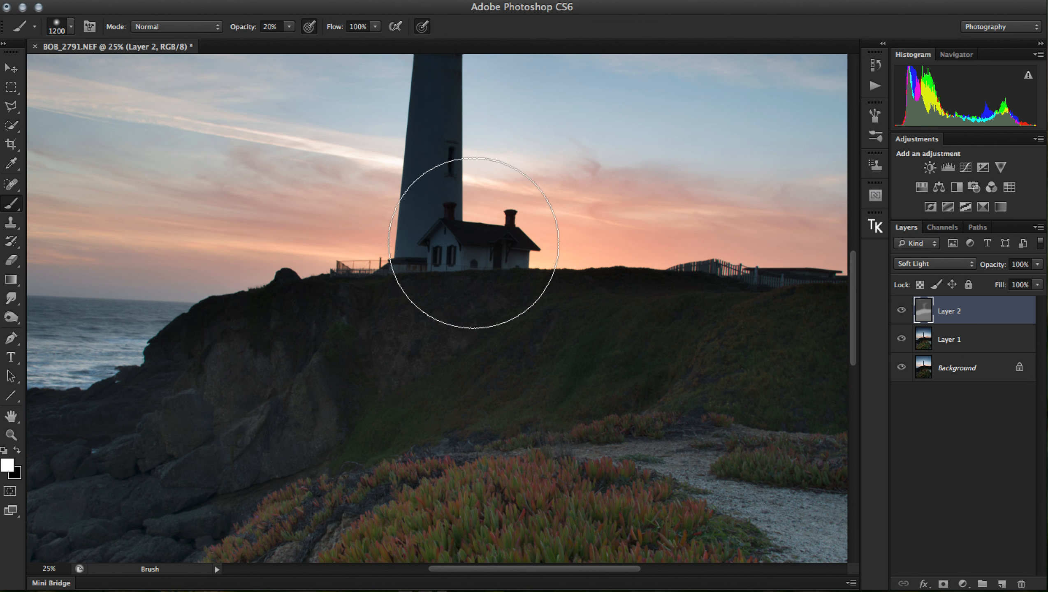
key(bracketleft)
key(bracketleft)
key(bracketleft)
key(bracketleft)
key(bracketleft)
key(bracketleft)
key(bracketleft)
key(bracketleft)
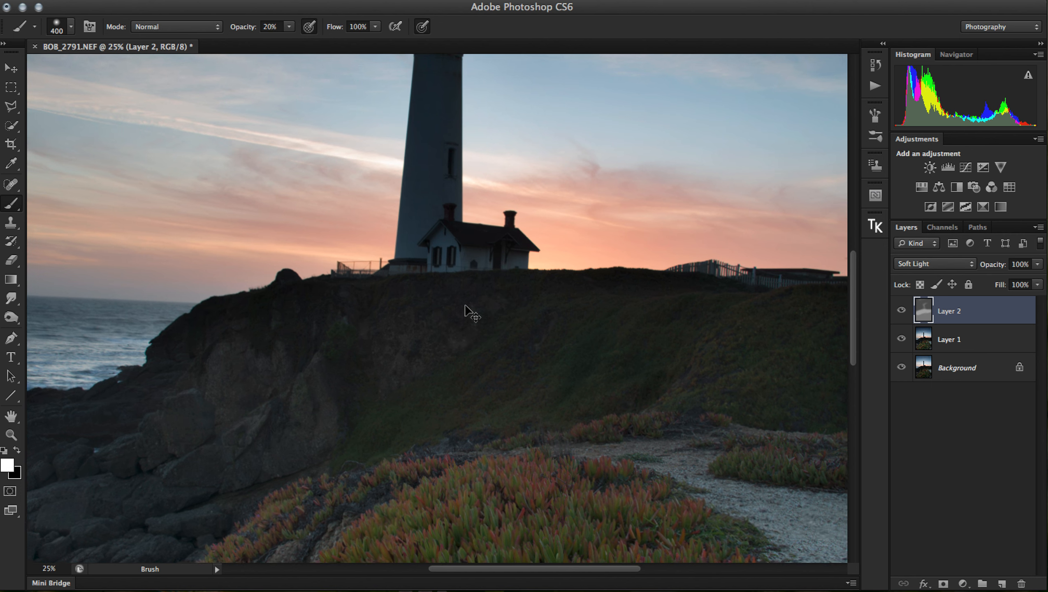
key(super+minus)
key(super+0)
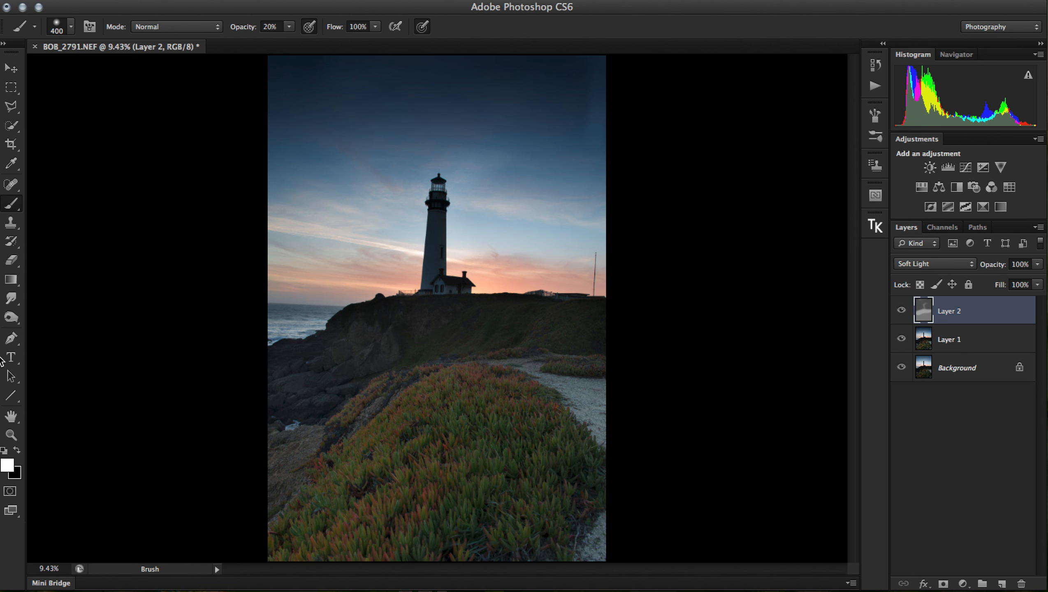
- Set the foreground color to a light peach based on the hue sampled from the foreground plants
click(11, 469)
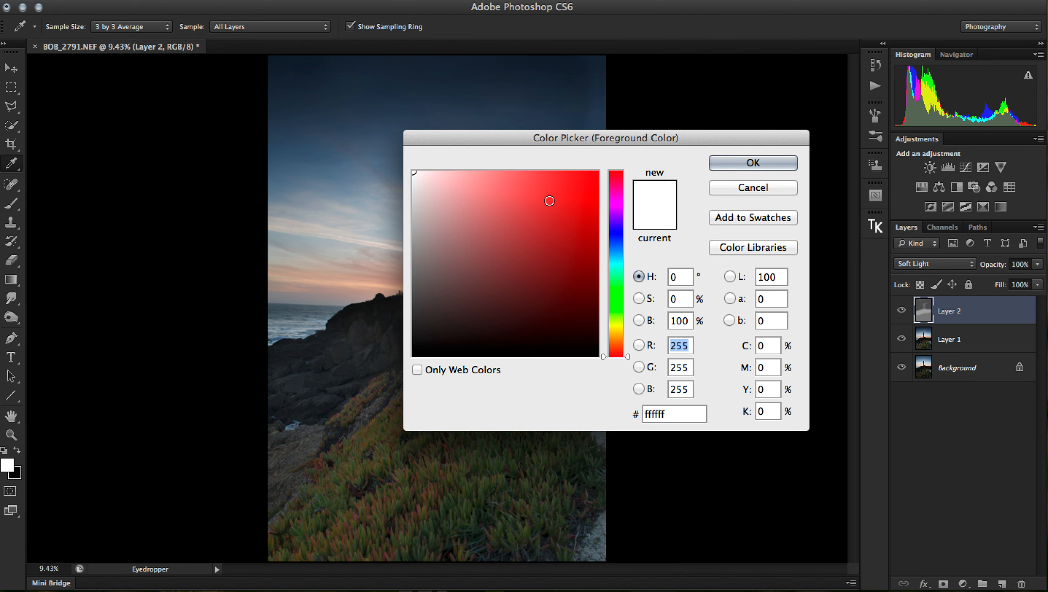
drag(630, 135, 728, 48)
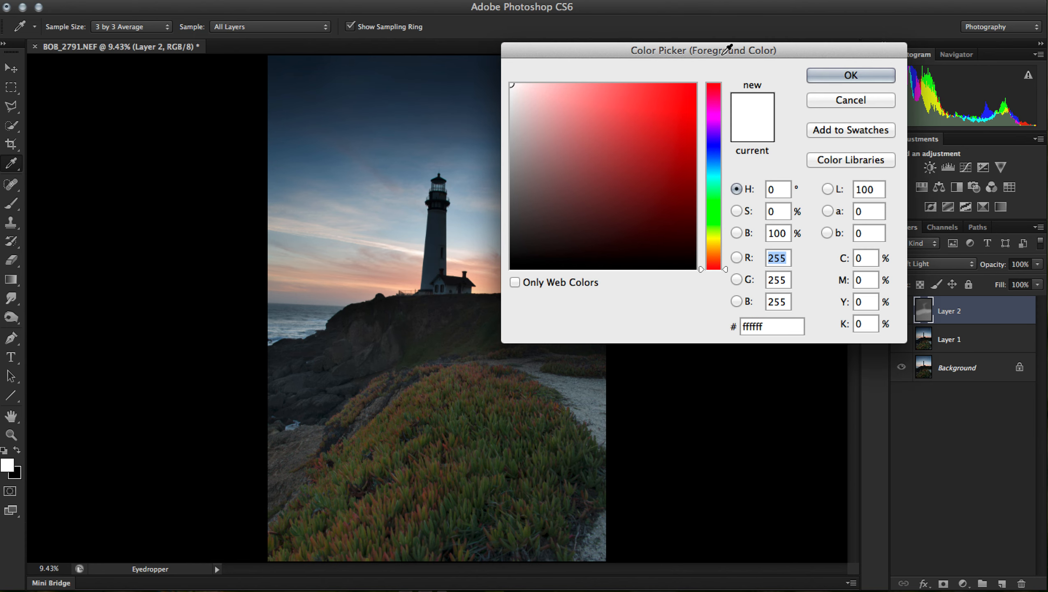
click(426, 492)
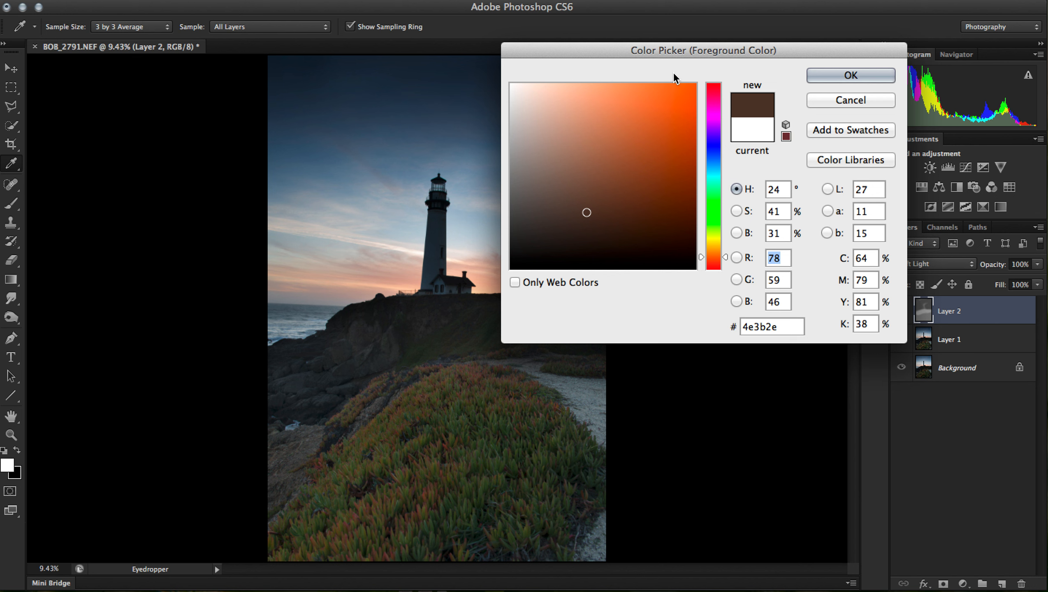
click(573, 85)
click(830, 70)
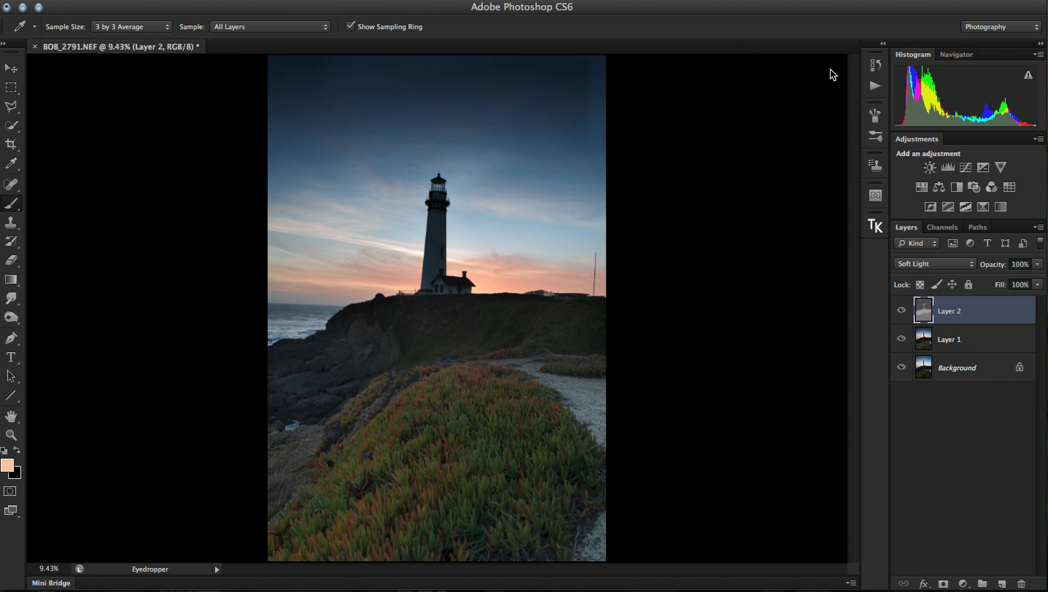
- Brush peach over the orange foreground plants on Layer 2, and set the foreground color to light green #e5fdb9 using the hue of the green plants
key(b)
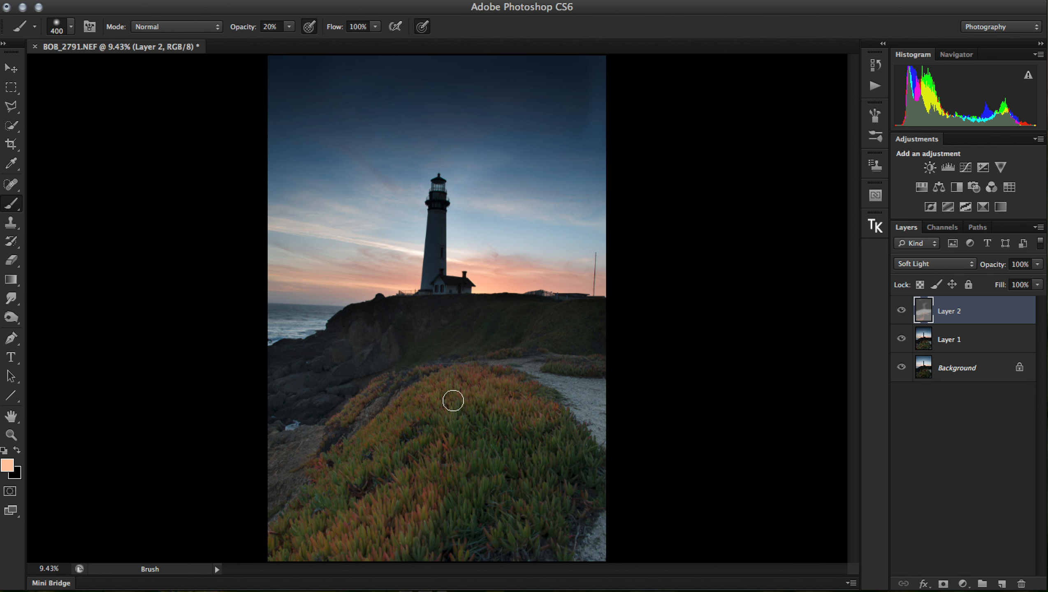
click(9, 464)
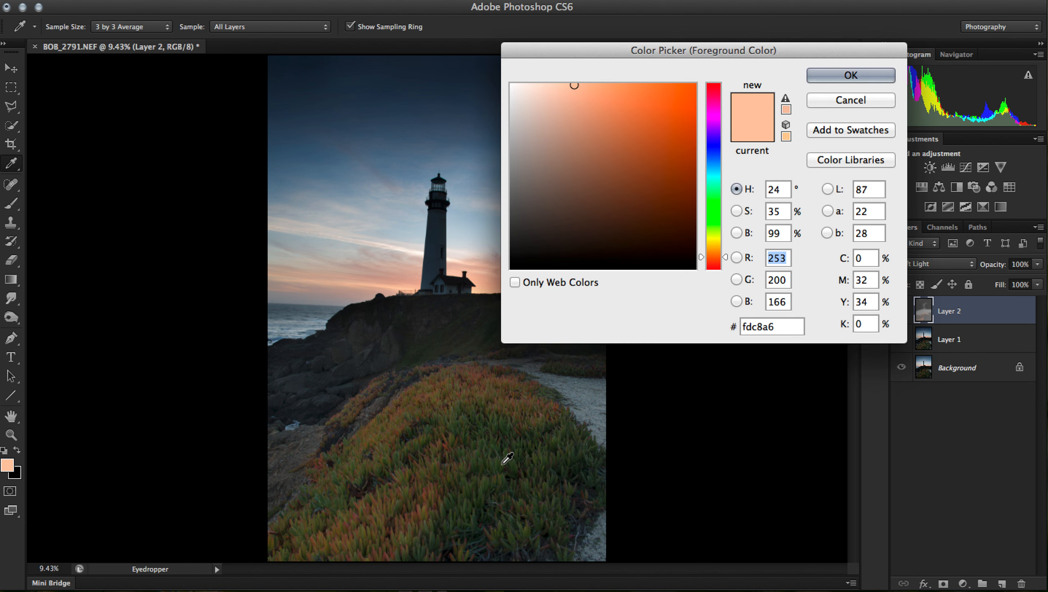
click(497, 461)
click(562, 86)
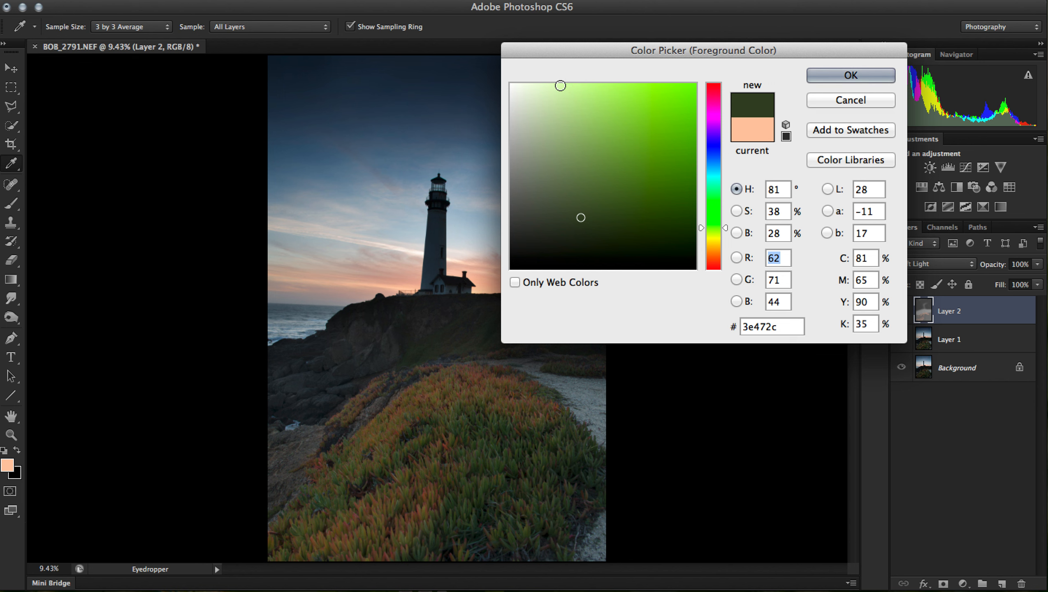
click(828, 75)
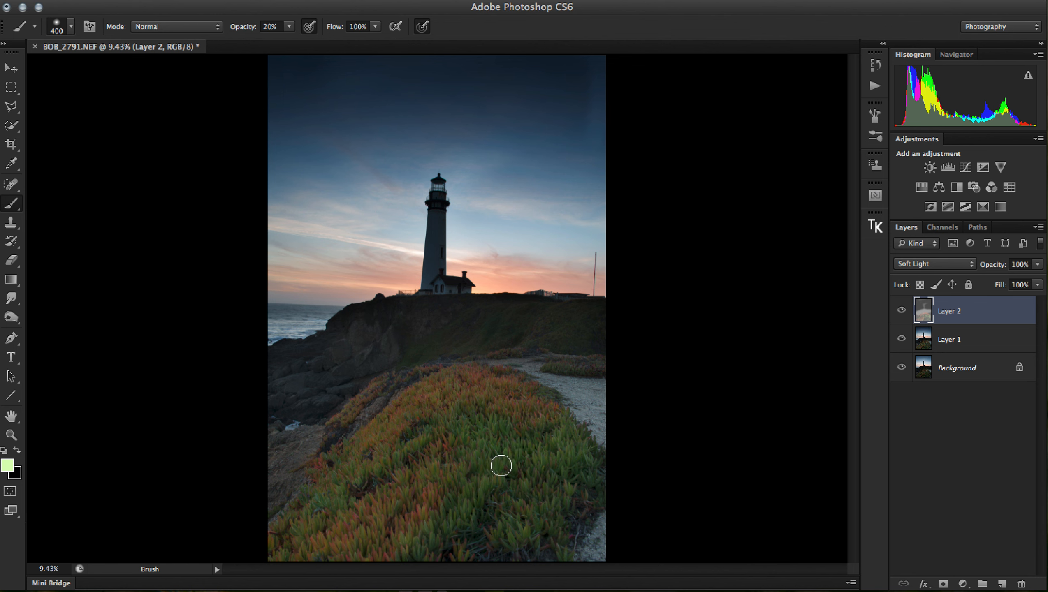
- Dodge the grassy patches on the hillside below the house on Layer 2 with a 175 px light green brush at 20% opacity
scroll(522, 340, up, 4)
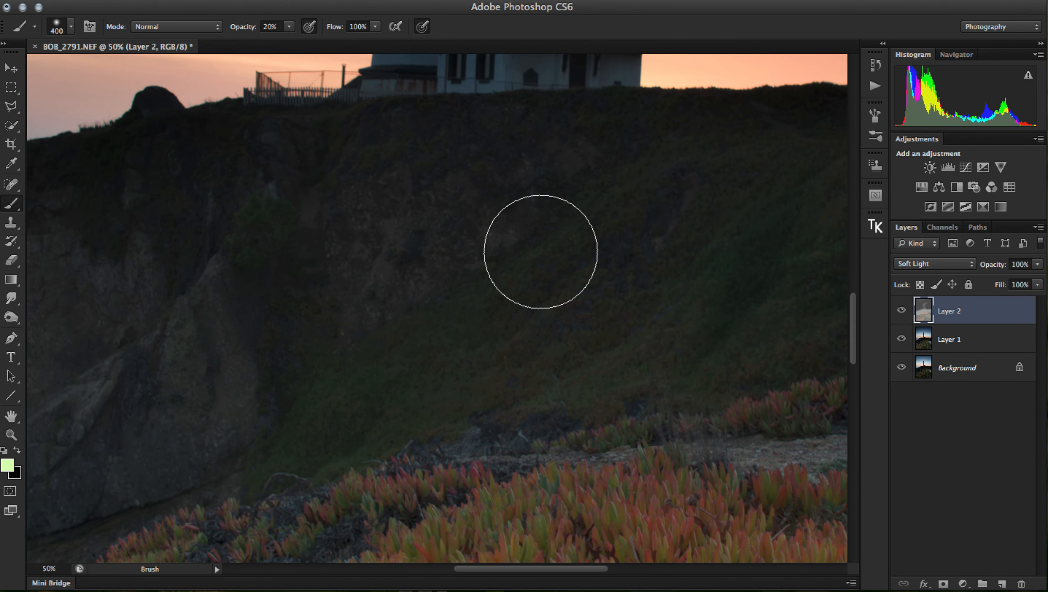
key(bracketleft)
key(bracketleft)
key(bracketleft)
key(bracketleft)
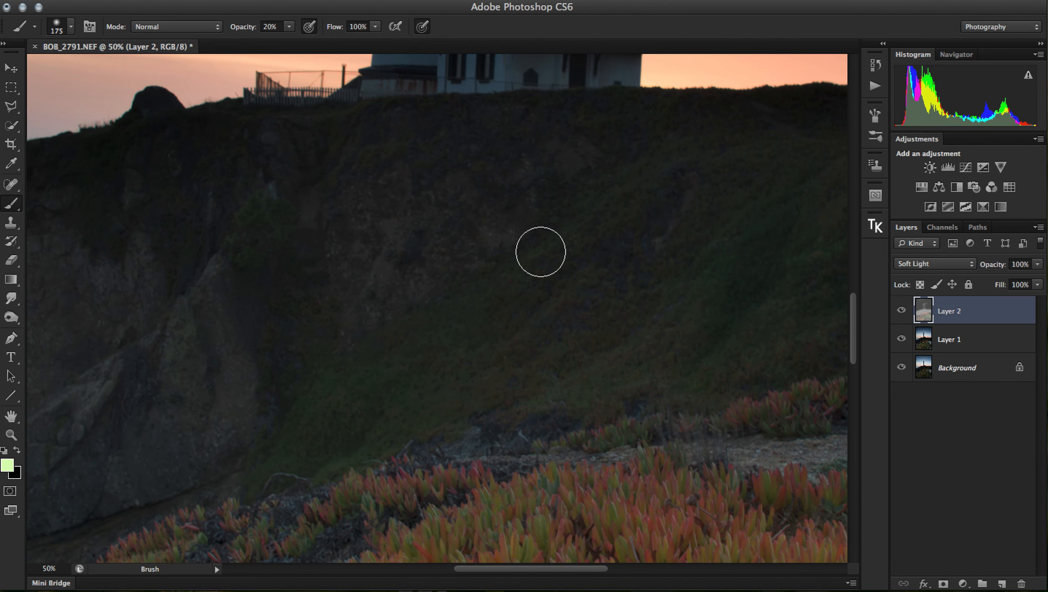
drag(462, 327, 369, 393)
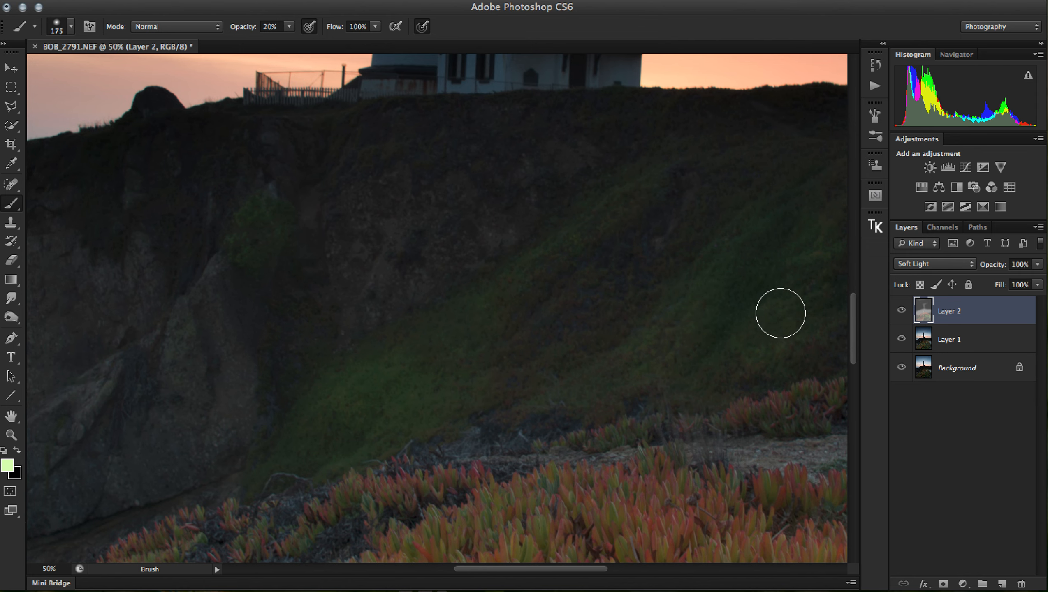
scroll(767, 287, right, 5)
scroll(767, 287, right, 5)
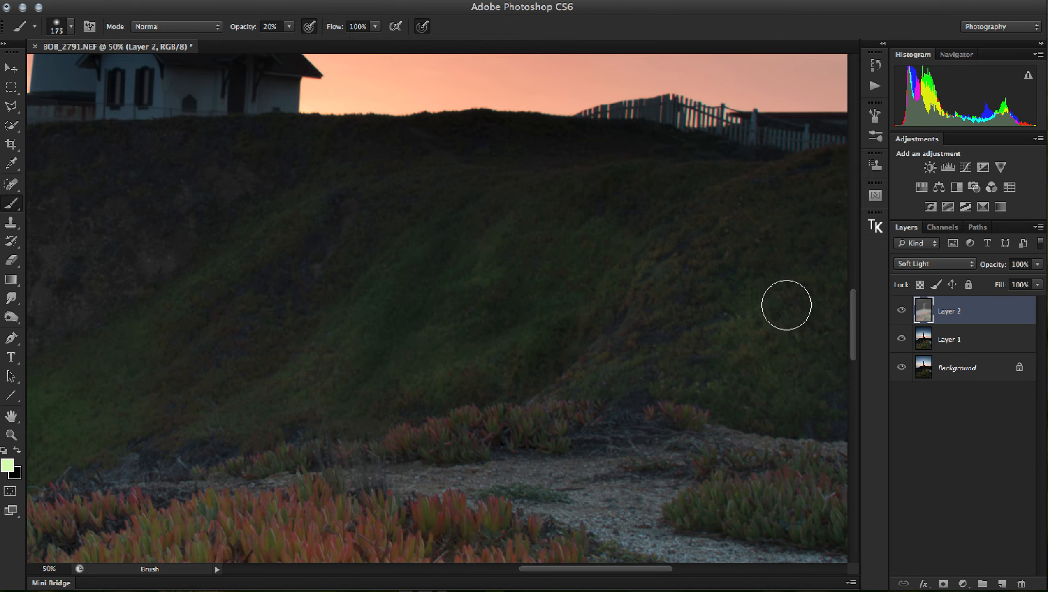
scroll(783, 304, right, 5)
scroll(716, 283, right, 5)
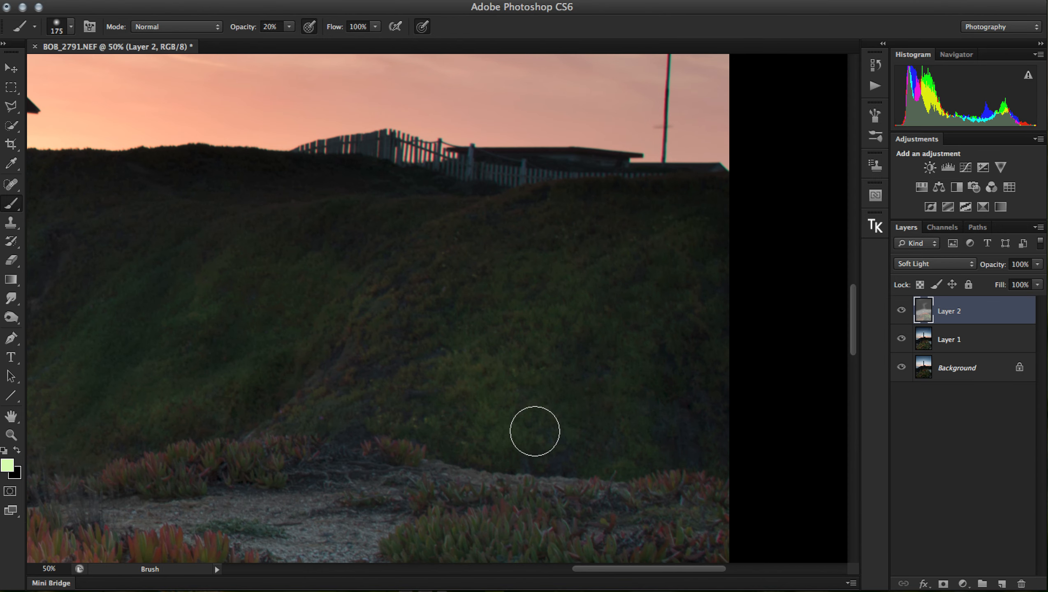
scroll(479, 400, left, 5)
scroll(479, 401, down, 5)
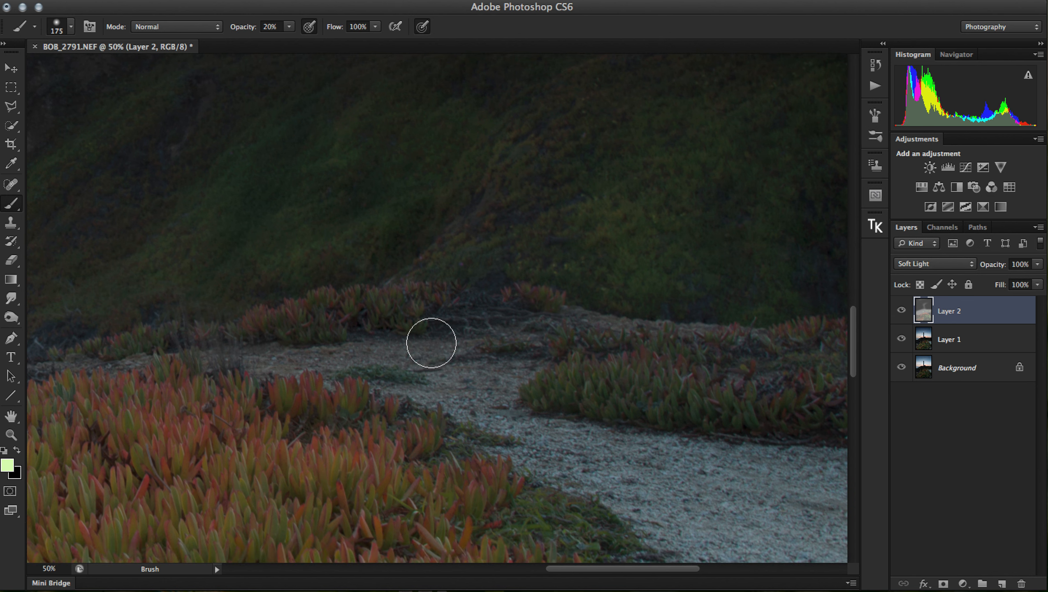
- Set the foreground color to light pink #fcc7b6 based on the hue of the reddish plants beside the path
click(7, 466)
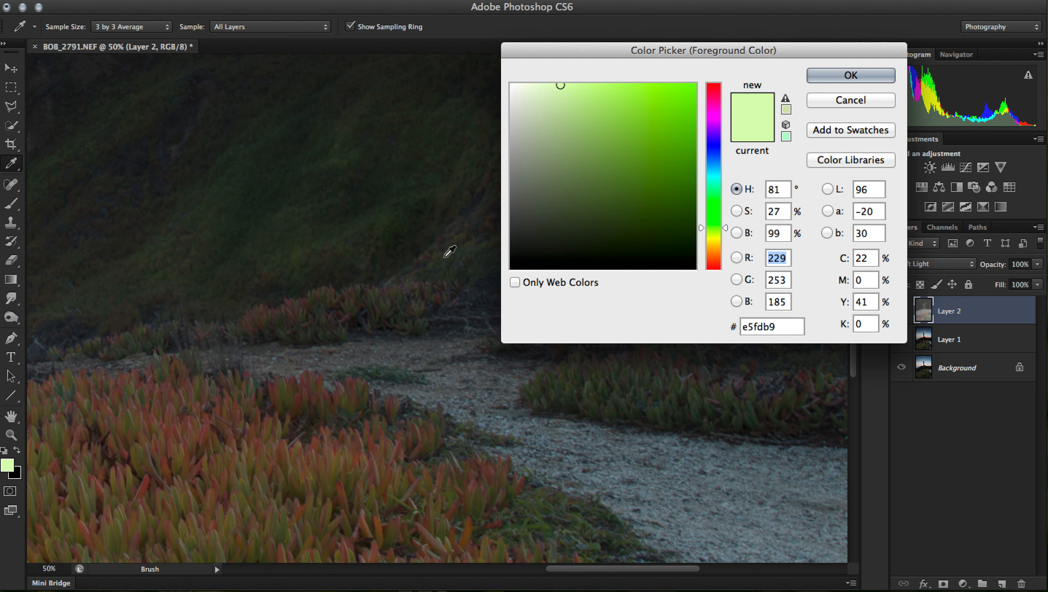
click(293, 309)
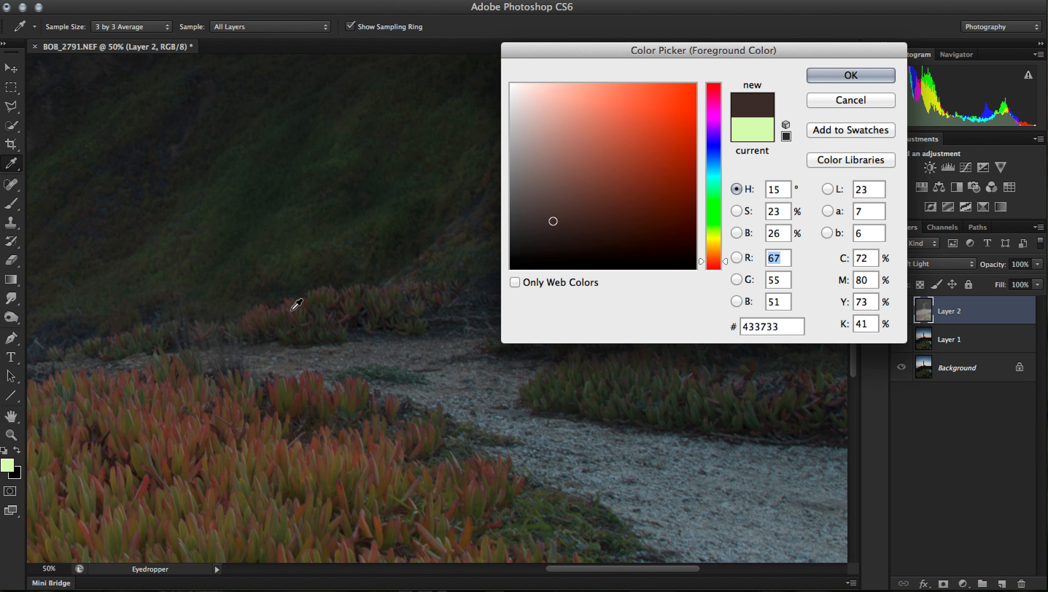
click(563, 85)
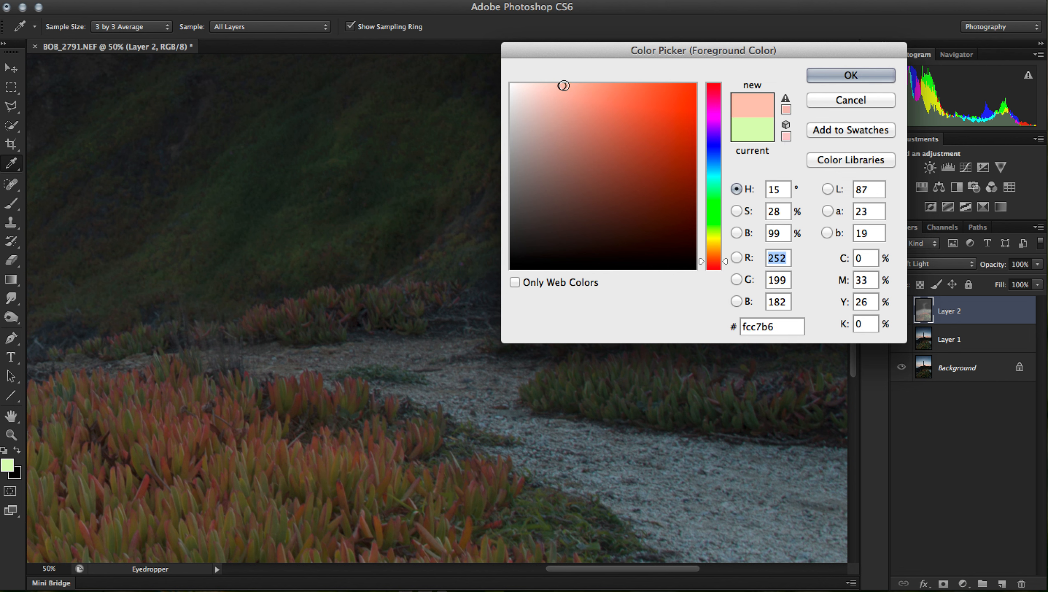
click(825, 66)
key(b)
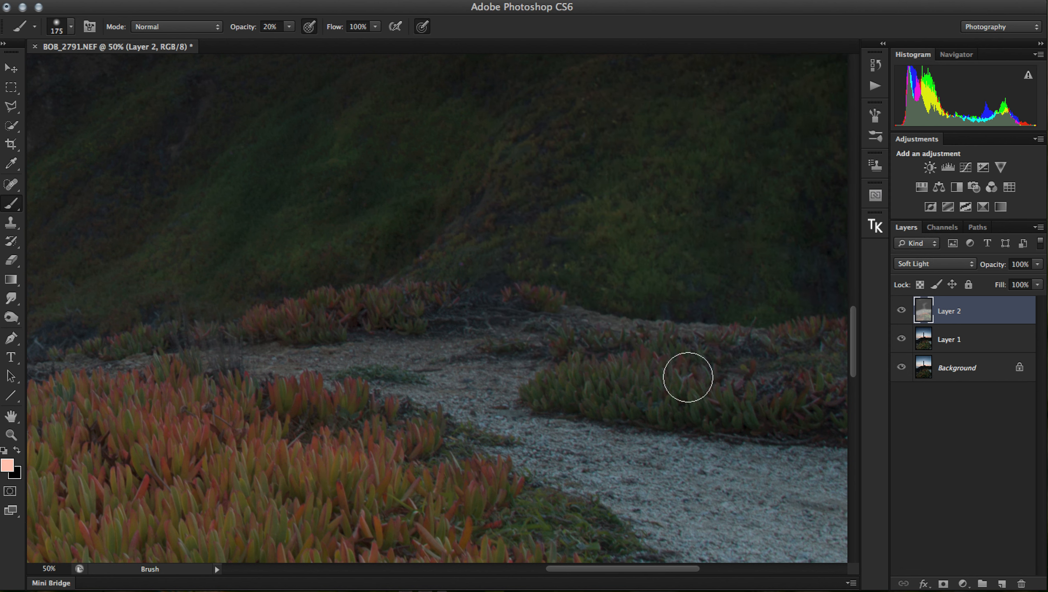
- Brush light pink over the reddish plants by the path and the reddish hillside patch on Layer 2 at 20% opacity
scroll(677, 330, right, 2)
scroll(677, 330, right, 10)
scroll(677, 330, down, 5)
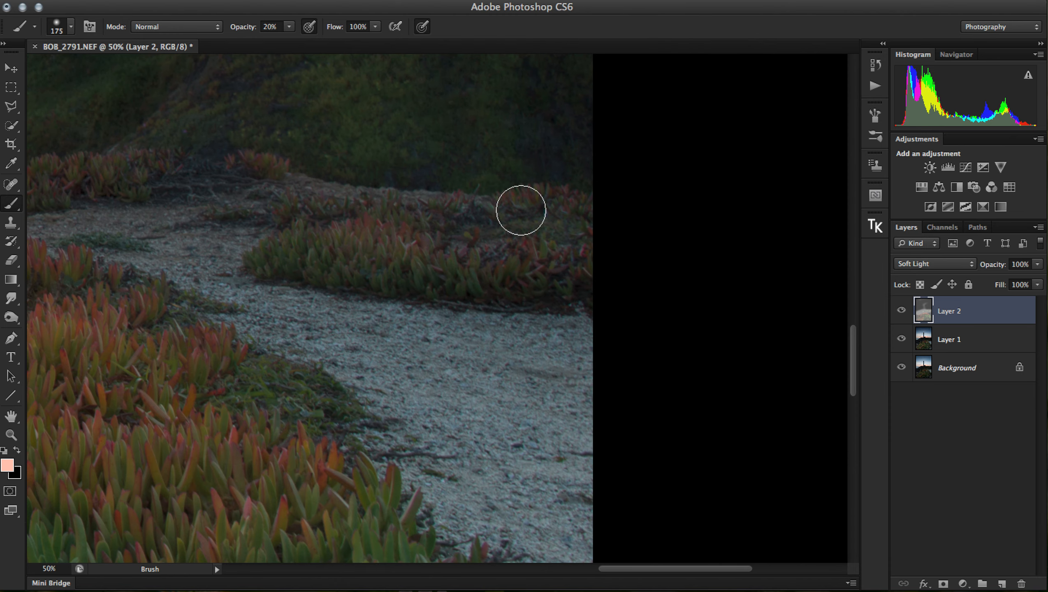
scroll(479, 250, left, 10)
scroll(479, 250, up, 10)
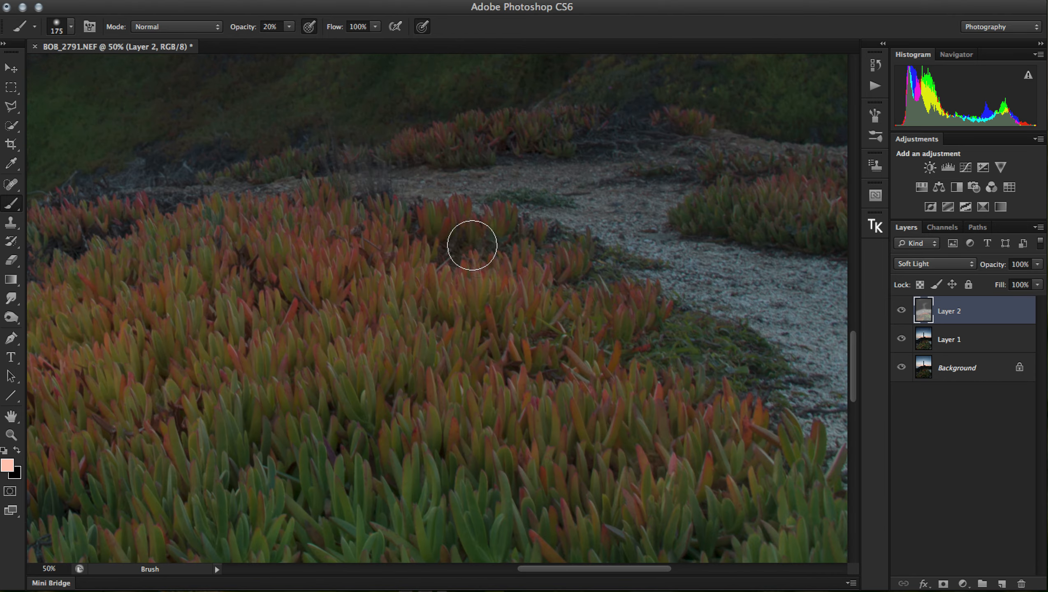
scroll(471, 243, left, 5)
scroll(473, 237, down, 10)
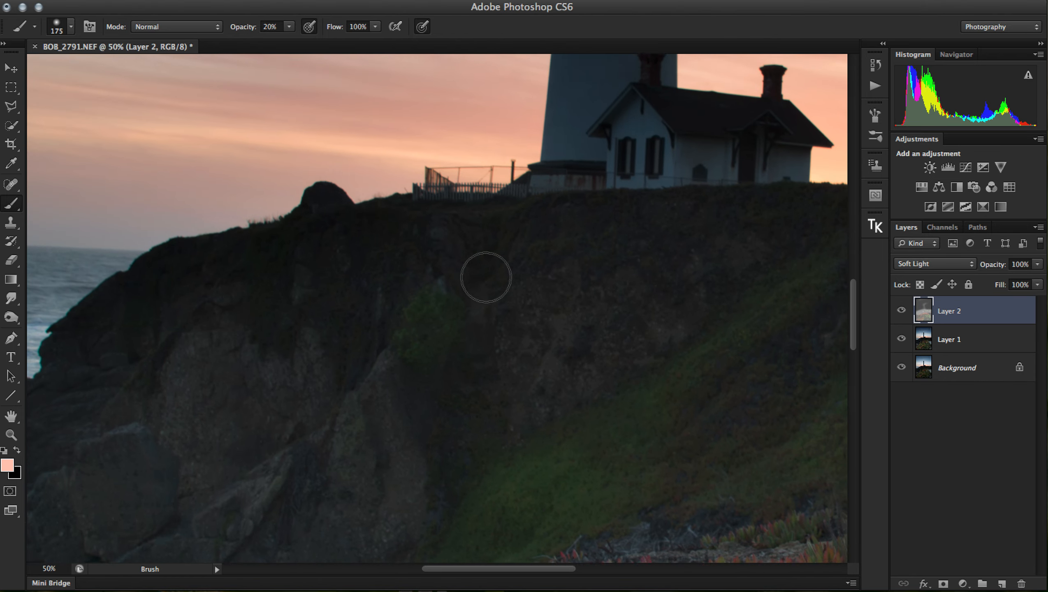
scroll(481, 245, right, 3)
mouse_move(558, 242)
mouse_down()
mouse_move(674, 146)
mouse_move(564, 204)
mouse_move(502, 323)
mouse_move(510, 287)
mouse_move(645, 165)
mouse_up()
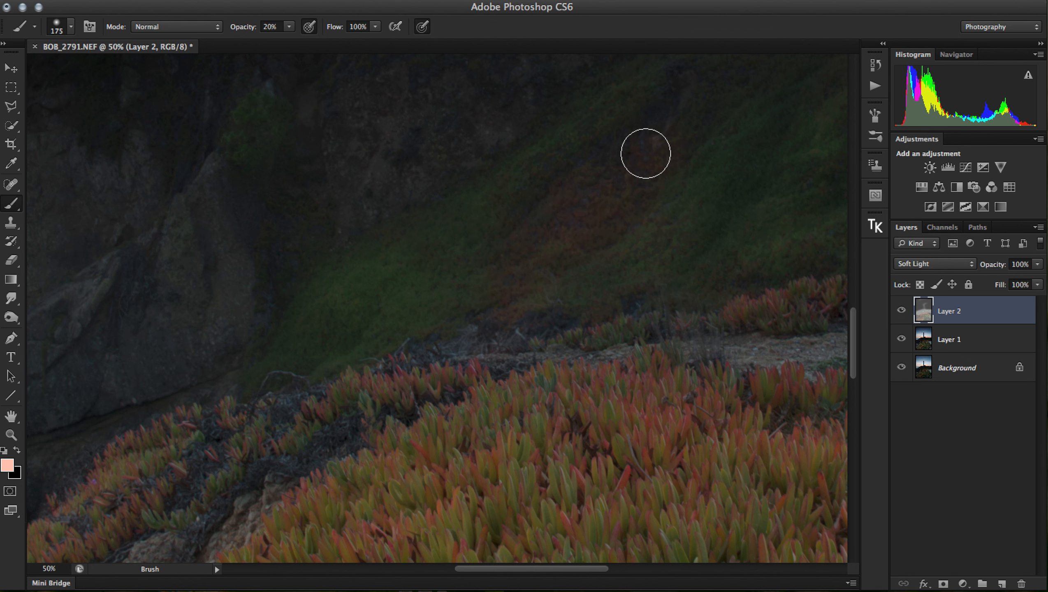
key(super+0)
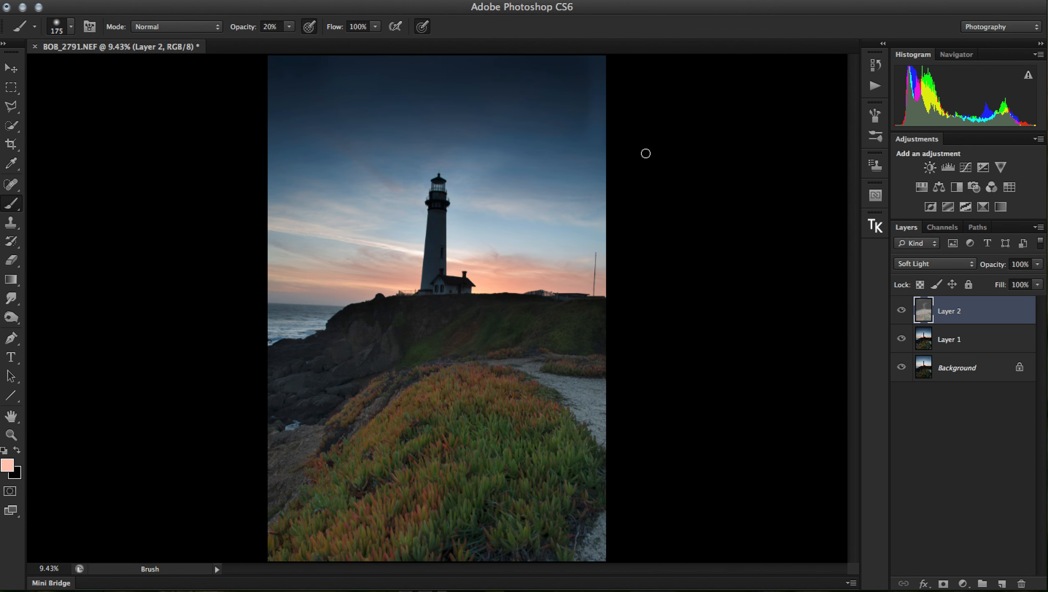
- Set the foreground color to light peach #fdc3a9 based on the hue of the sunset sky beside the lighthouse
click(9, 466)
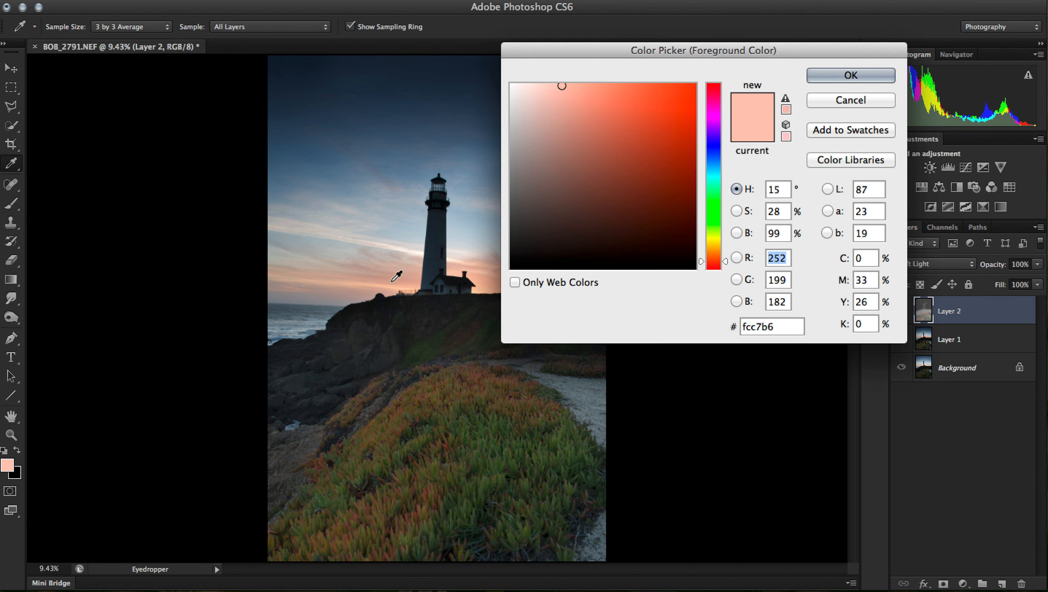
click(403, 266)
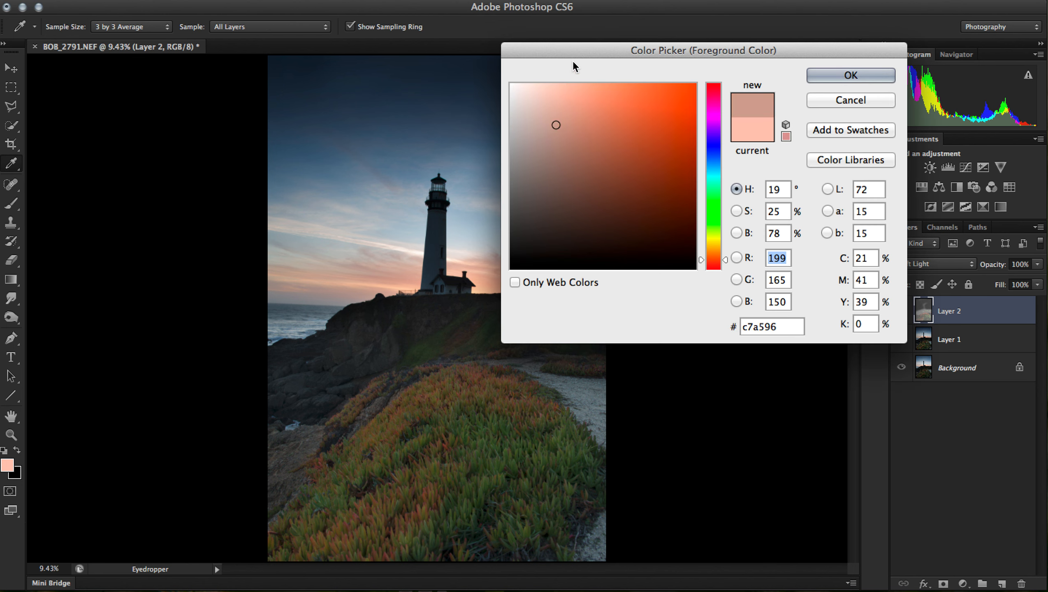
click(572, 86)
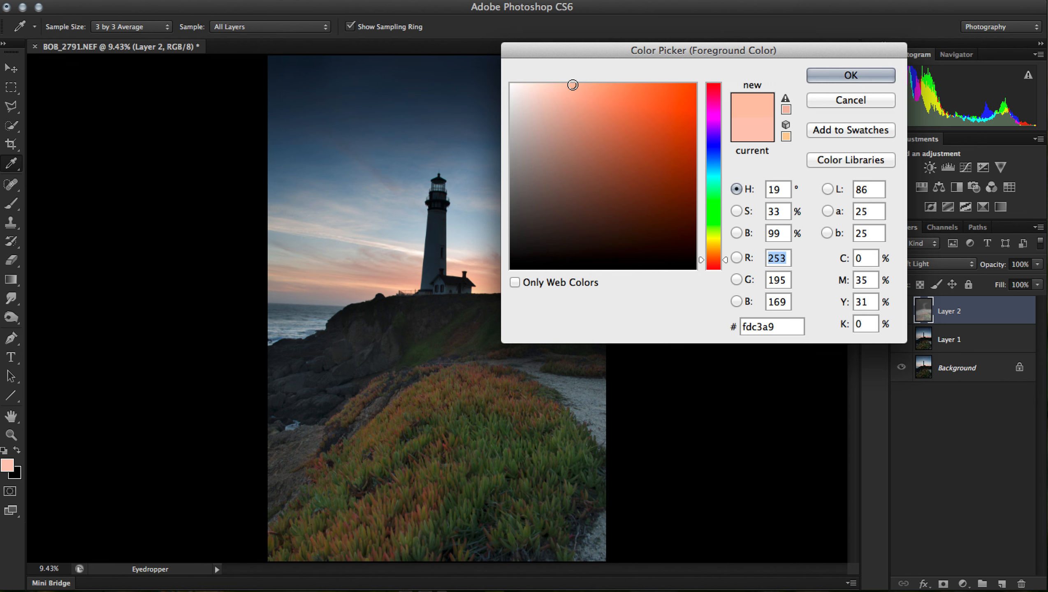
click(816, 71)
key(b)
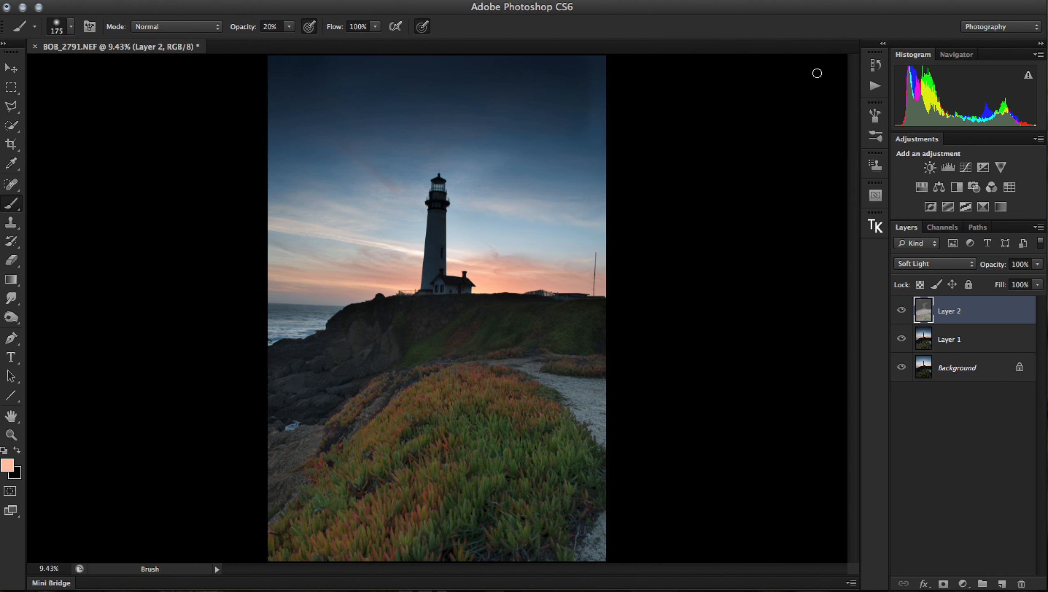
- Paint peach over the sunset sky beside the lighthouse on Layer 2 with a 1300 px brush at 57% opacity
key(bracketright)
key(bracketright)
key(bracketright)
key(bracketright)
key(bracketright)
key(bracketright)
key(bracketright)
key(bracketright)
key(bracketright)
key(bracketright)
key(bracketright)
key(bracketright)
key(bracketright)
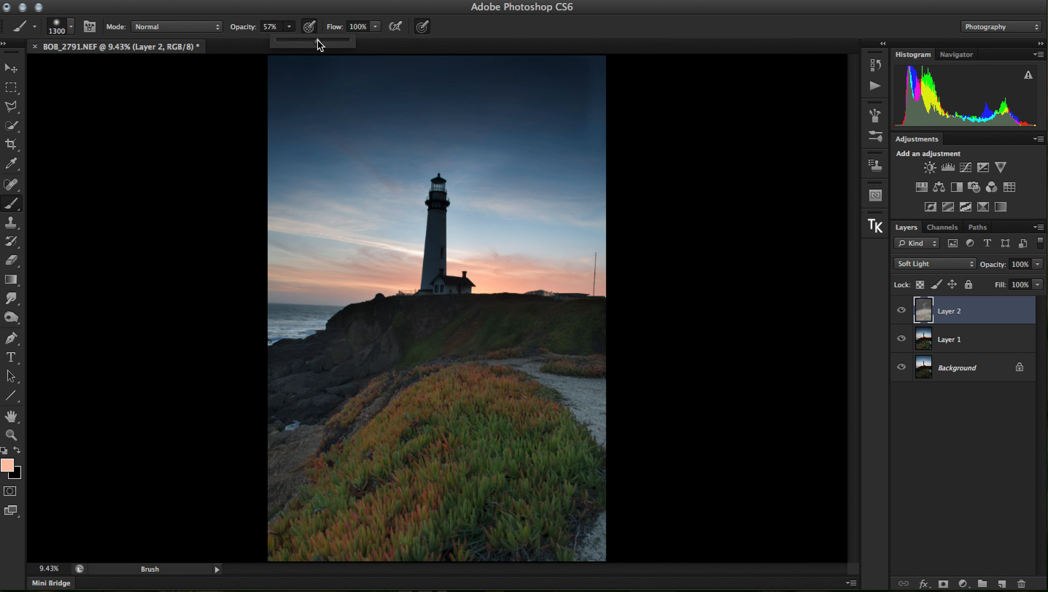
drag(415, 258, 356, 279)
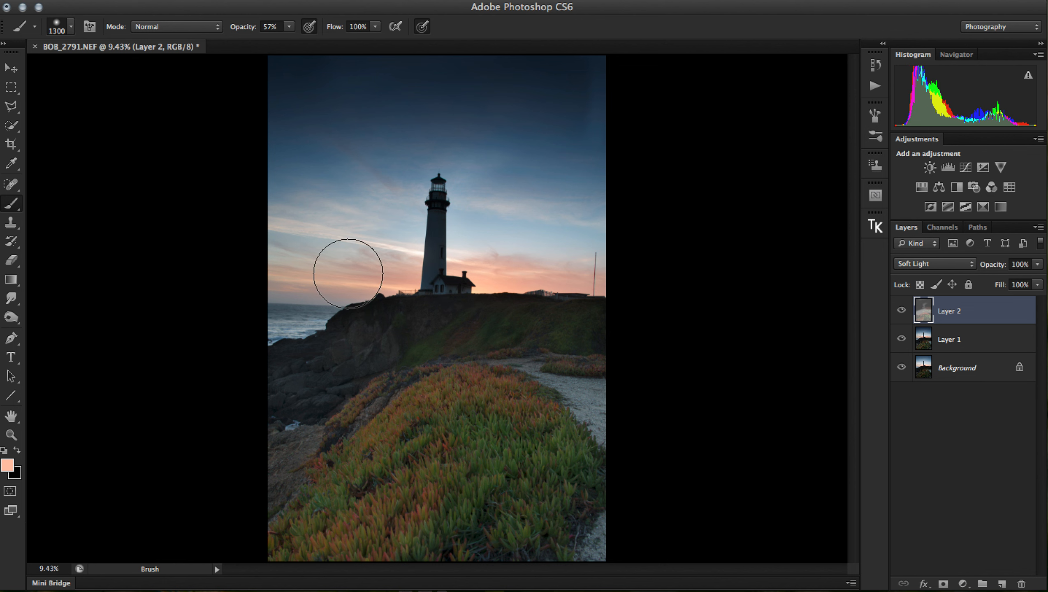
- Change the foreground color to the more saturated orange #ff8e5b and paint it across the sunset glow above the horizon on Layer 2
click(8, 465)
click(629, 84)
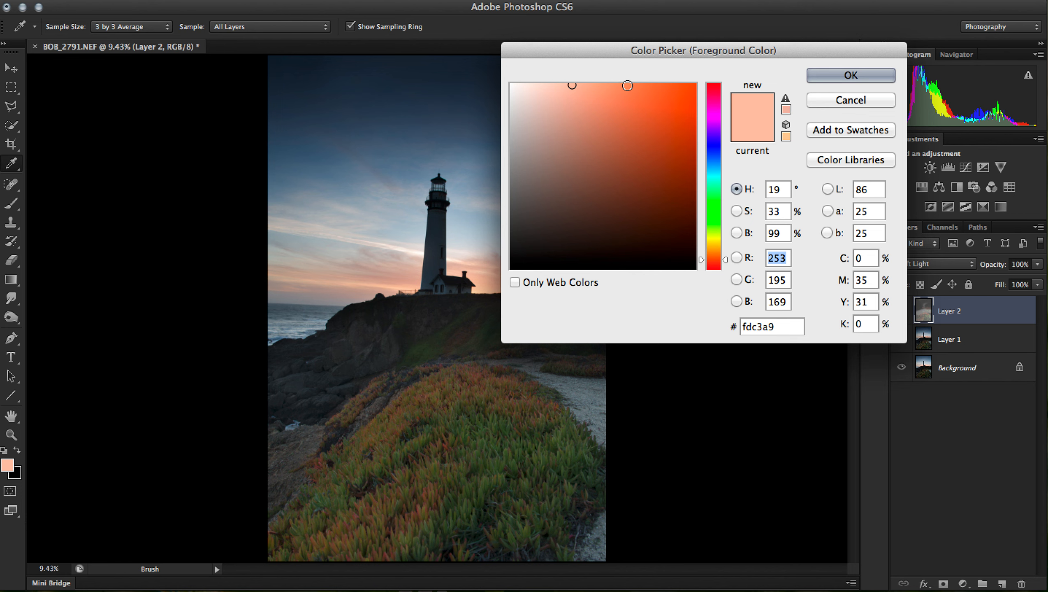
click(851, 75)
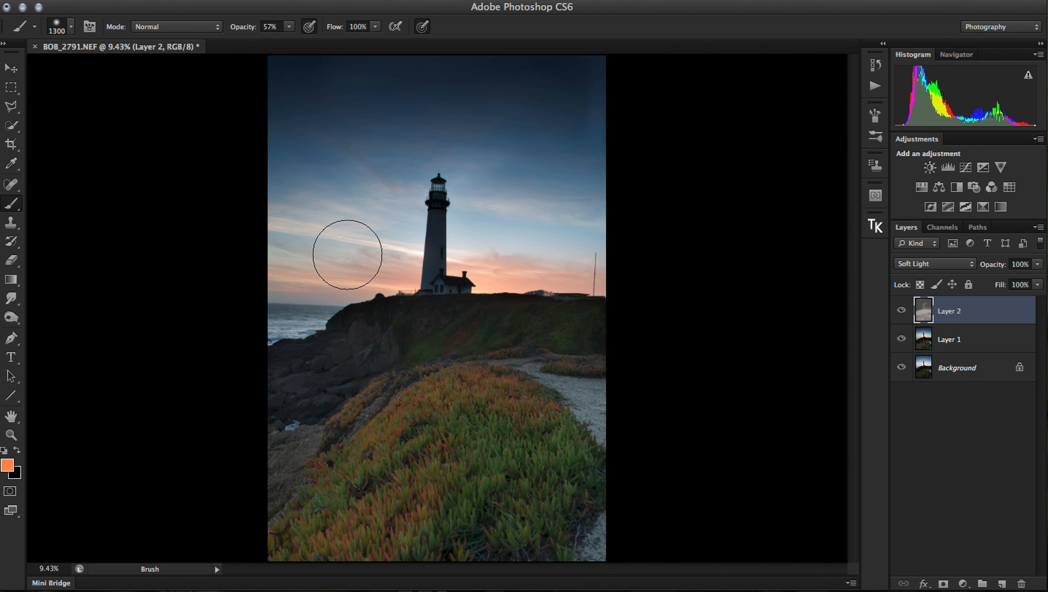
mouse_move(304, 282)
mouse_down()
mouse_move(538, 276)
mouse_move(479, 262)
mouse_move(585, 258)
mouse_move(494, 266)
mouse_up()
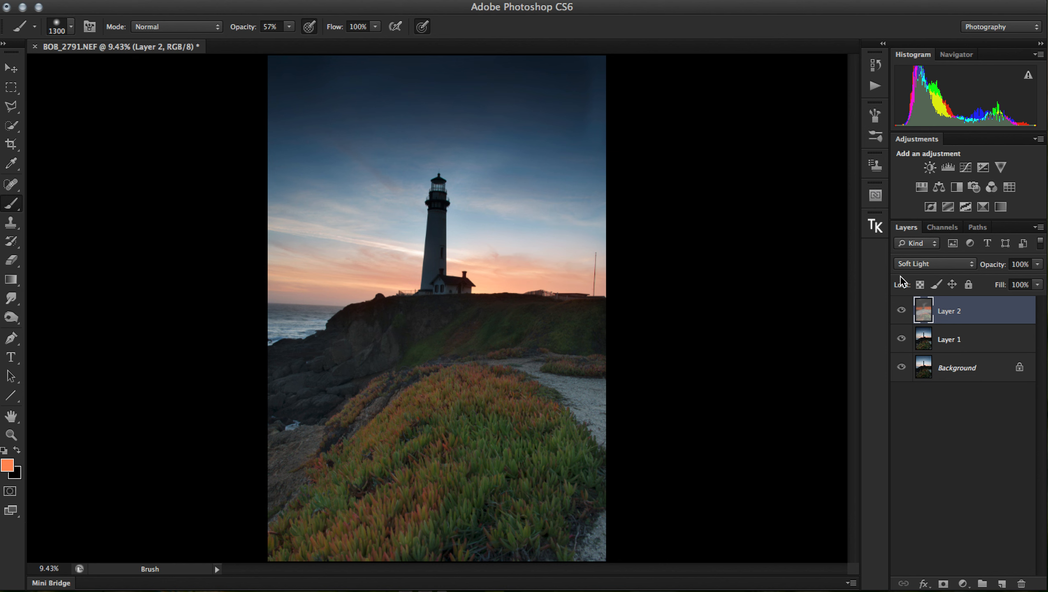
- Toggle the visibility of Layer 2 repeatedly to compare the photo with and without the dodging and color painting
click(902, 312)
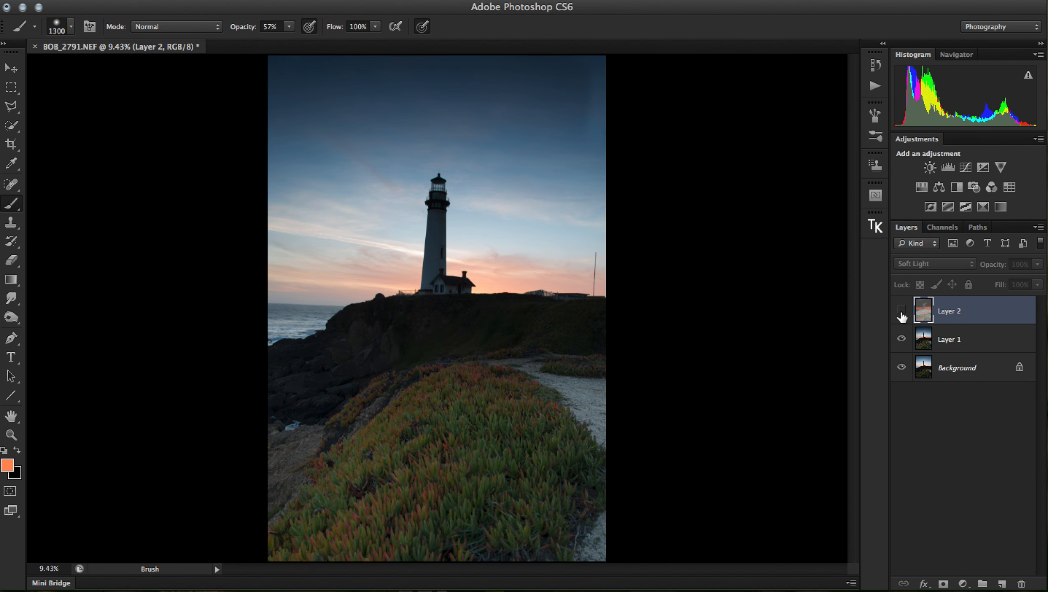
click(901, 312)
click(902, 312)
click(901, 312)
click(902, 311)
click(902, 312)
click(902, 311)
click(902, 312)
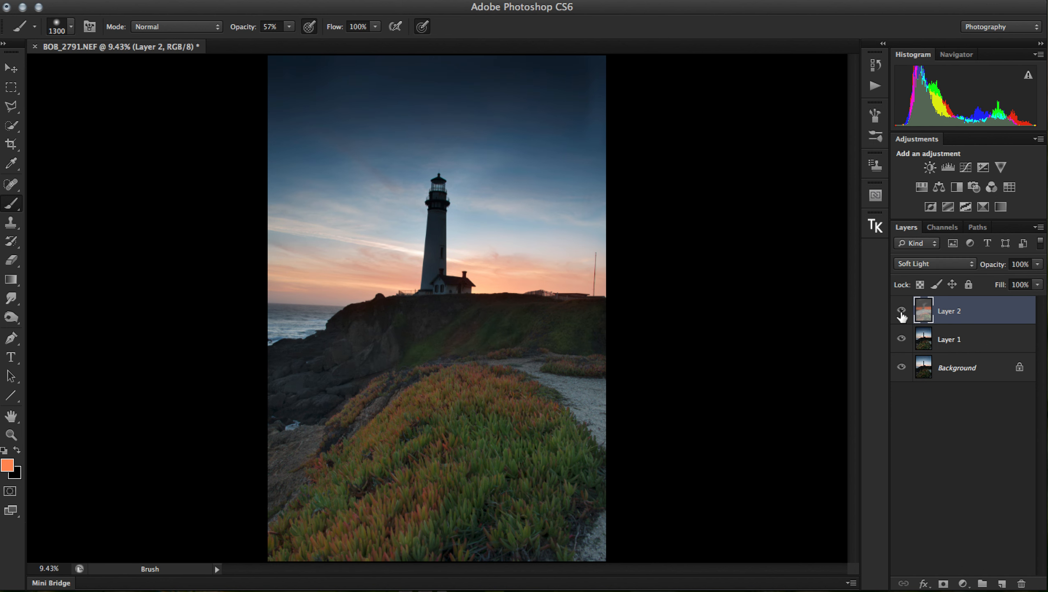
click(901, 312)
click(902, 312)
- Dodge the dark upper sky on Layer 2 with a 1300 px white brush at 17% opacity
click(7, 466)
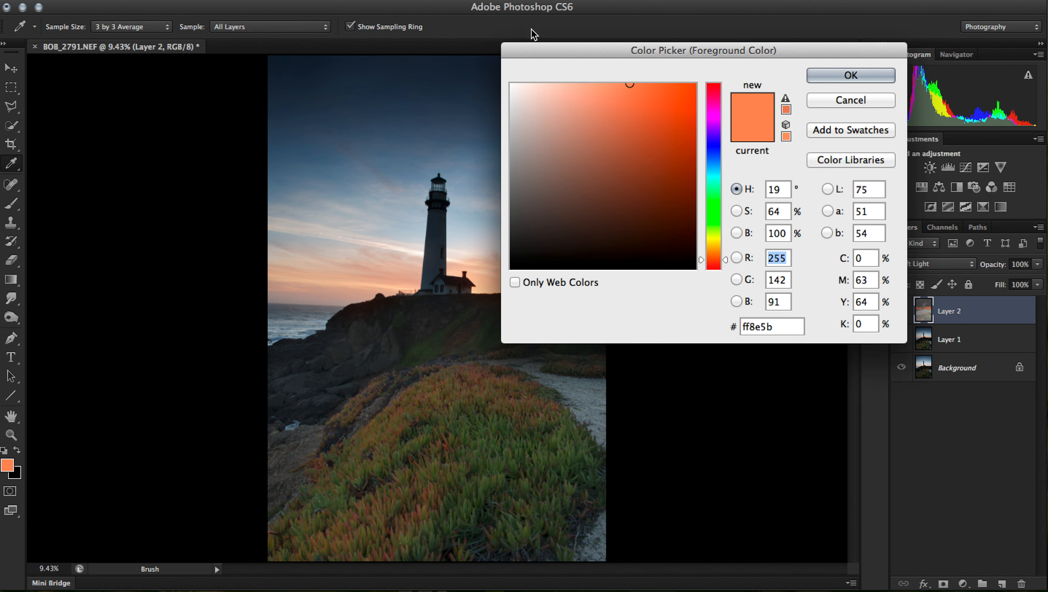
click(511, 84)
click(841, 75)
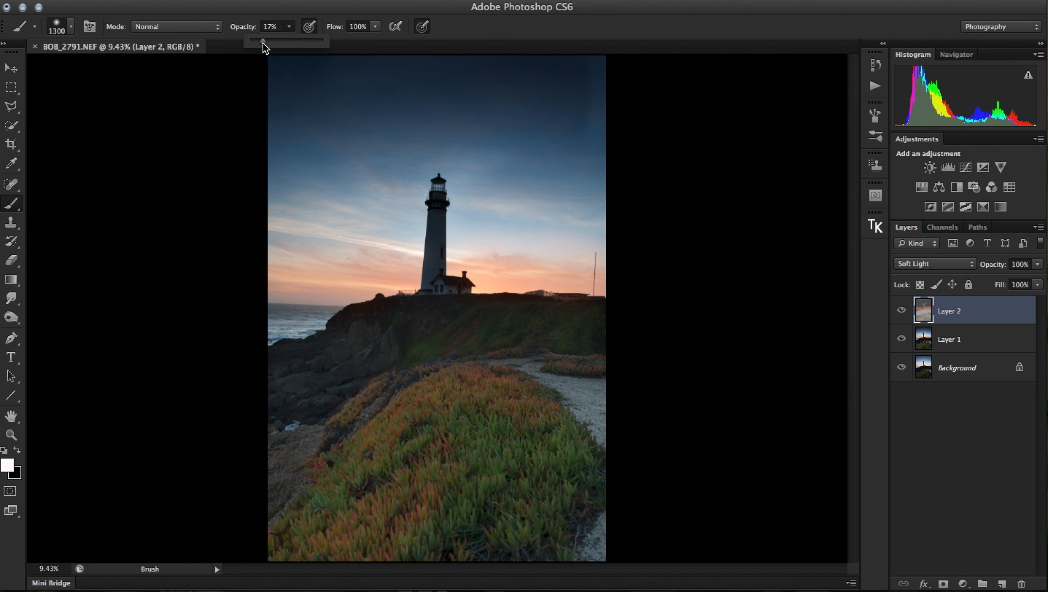
mouse_move(332, 103)
mouse_down()
mouse_move(294, 106)
mouse_move(327, 87)
mouse_move(292, 107)
mouse_move(324, 154)
mouse_move(547, 107)
mouse_move(628, 101)
mouse_move(463, 85)
mouse_move(404, 99)
mouse_move(381, 71)
mouse_move(231, 99)
mouse_move(324, 158)
mouse_move(396, 145)
mouse_move(541, 169)
mouse_move(600, 131)
mouse_move(489, 103)
mouse_move(430, 129)
mouse_move(447, 89)
mouse_move(269, 100)
mouse_move(273, 90)
mouse_move(457, 62)
mouse_move(579, 78)
mouse_move(584, 131)
mouse_move(578, 98)
mouse_move(326, 129)
mouse_move(340, 116)
mouse_move(351, 66)
mouse_move(517, 71)
mouse_move(564, 94)
mouse_move(573, 146)
mouse_move(359, 153)
mouse_move(344, 46)
mouse_move(521, 75)
mouse_move(612, 129)
mouse_move(622, 177)
mouse_move(513, 80)
mouse_up()
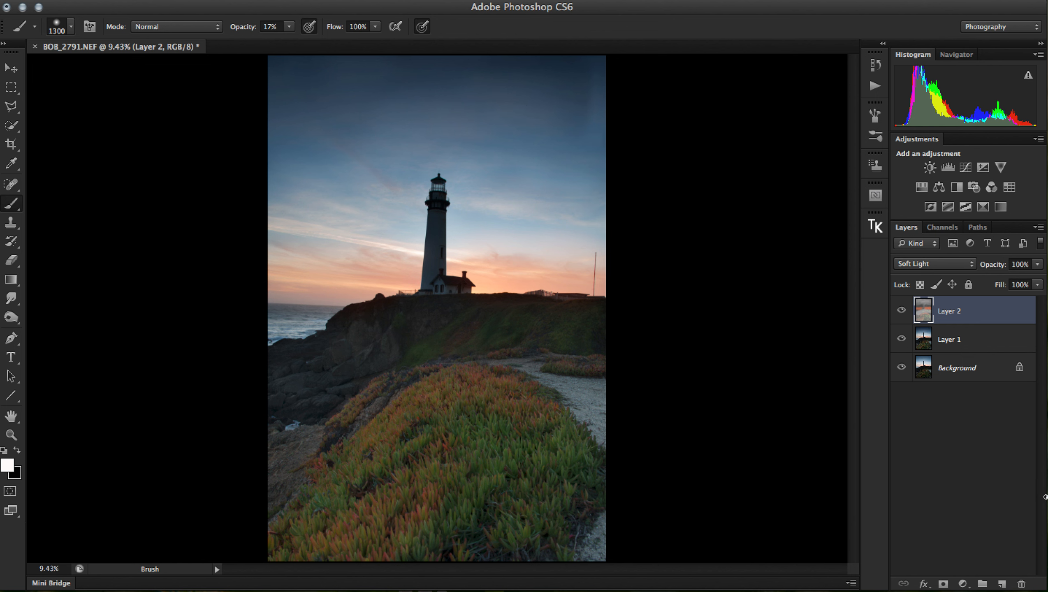
- Hide and show Layer 2 to compare the photo before and after lightening the upper sky
click(902, 312)
click(902, 312)
click(902, 311)
click(901, 311)
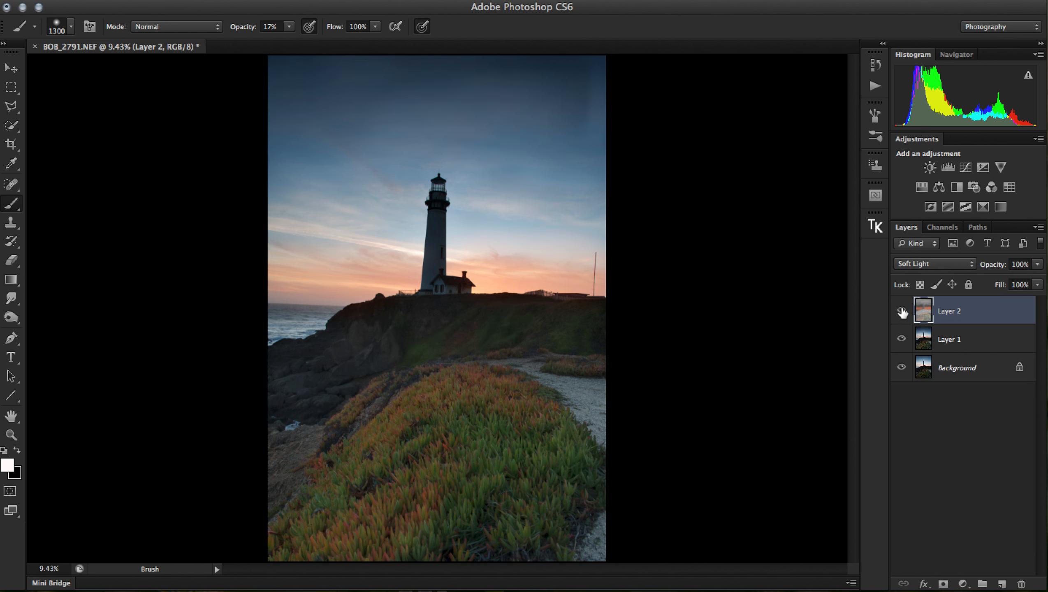